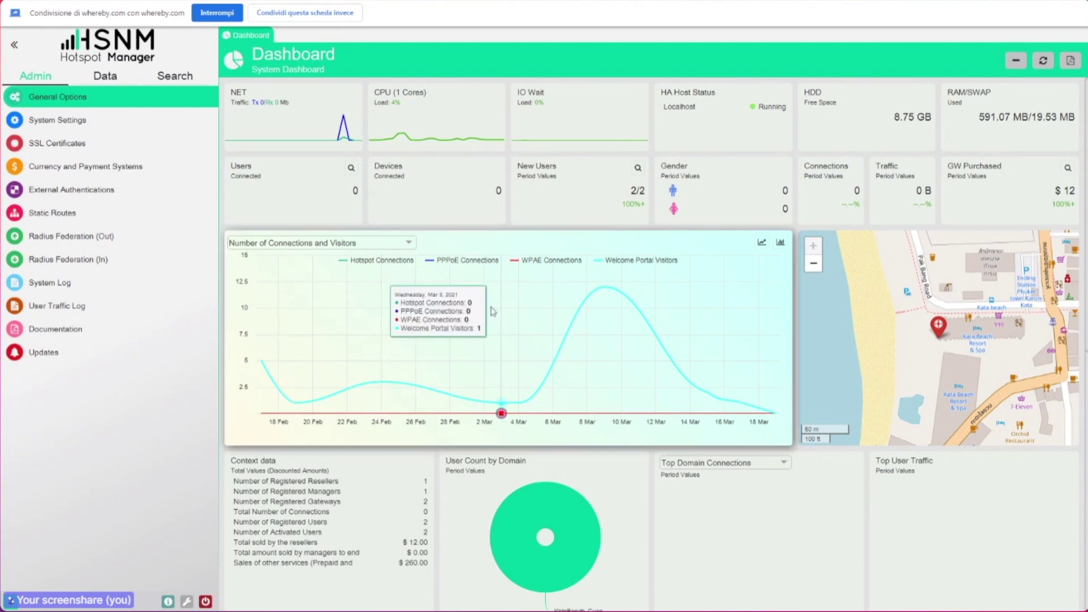
Step: Scroll through the Dashboard cards and chart, and zoom the gateway map out to 100 m scale
scroll(731, 159, "down", 1)
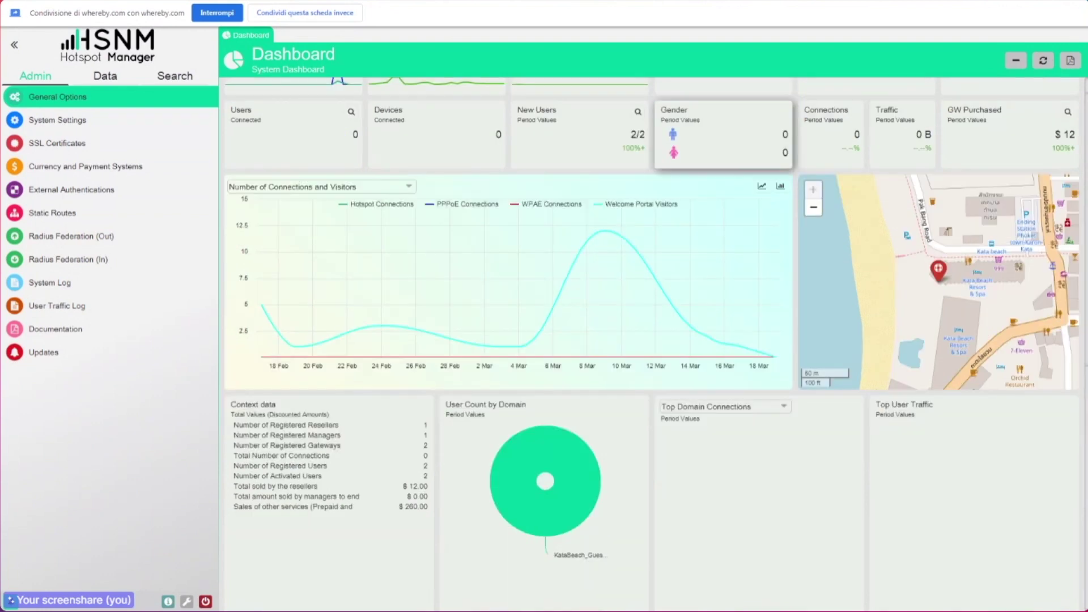
scroll(805, 180, "up", 1)
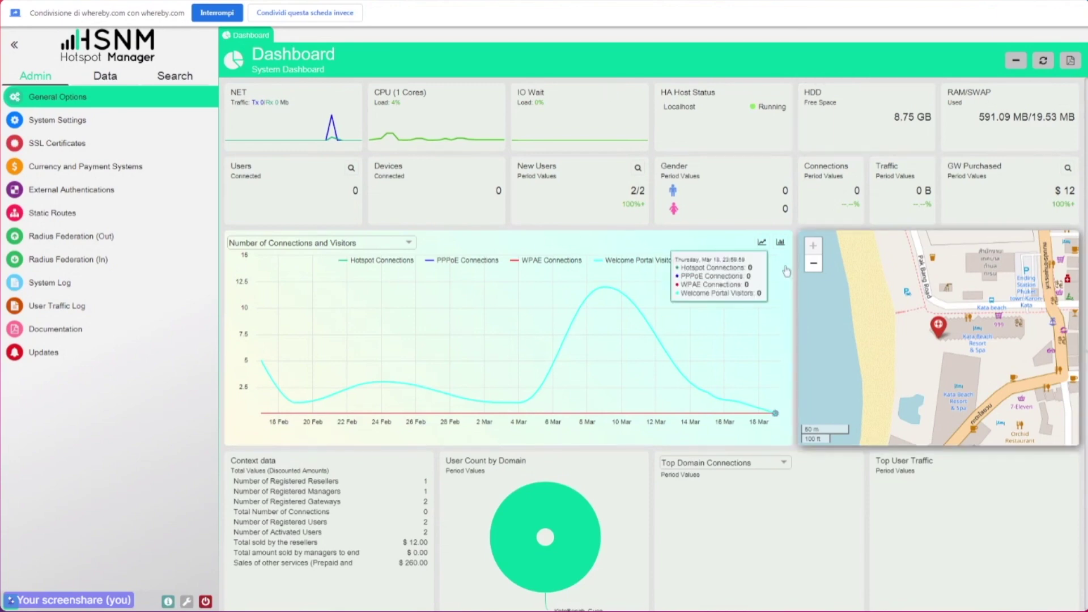
scroll(787, 271, "down", 1)
scroll(362, 295, "up", 1)
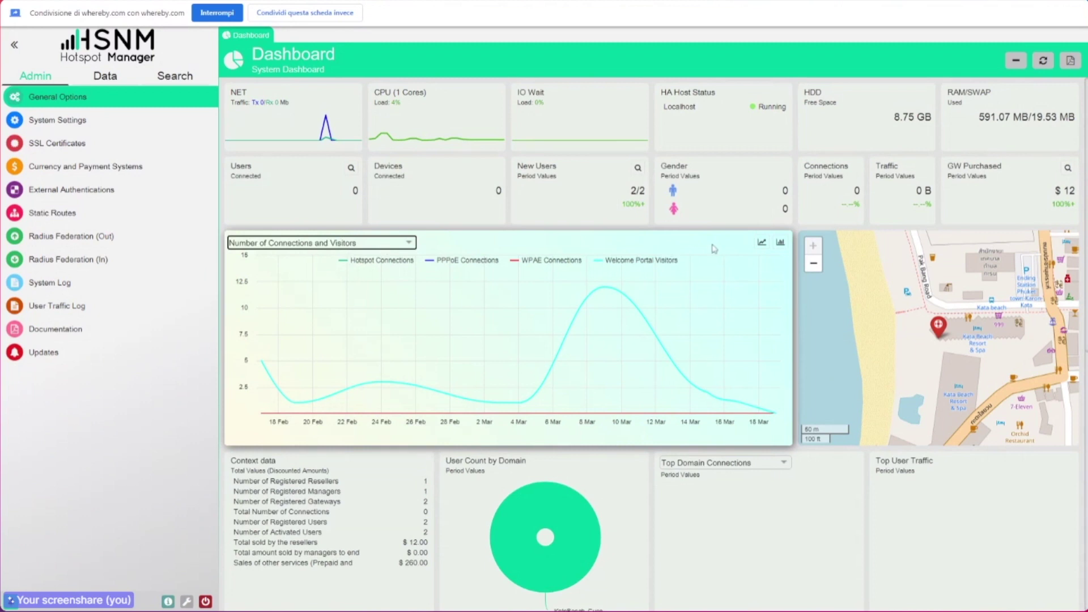
scroll(737, 295, "down", 1)
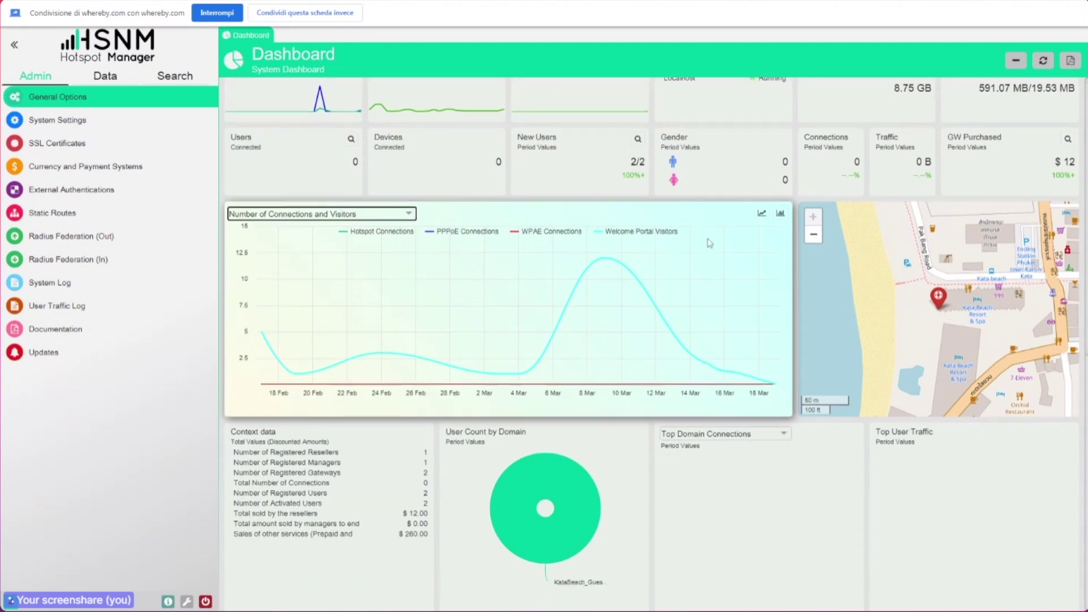
scroll(907, 238, "down", 1)
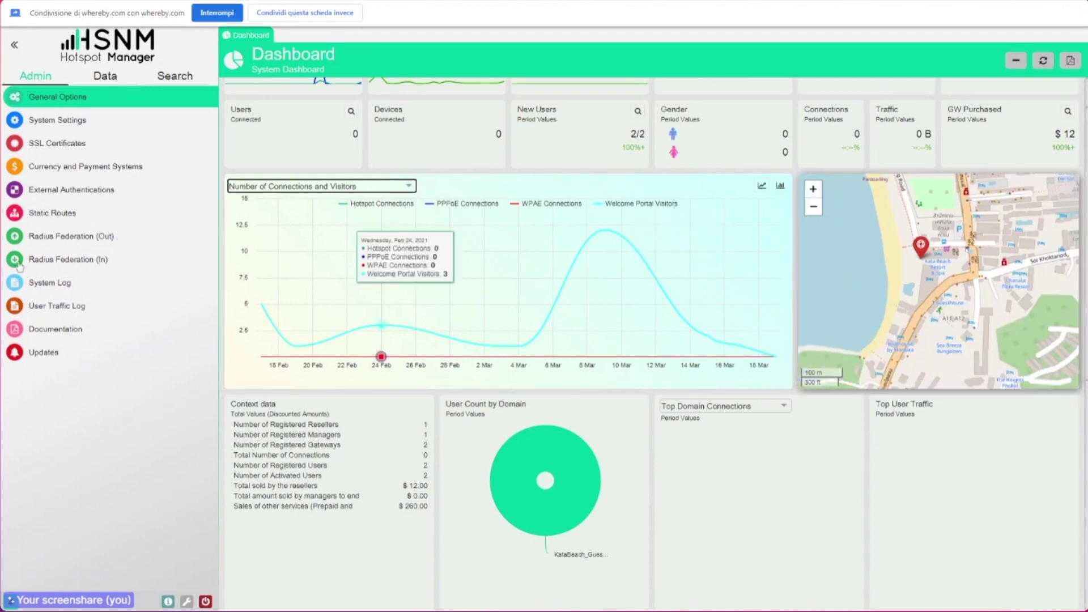
scroll(431, 153, "up", 1)
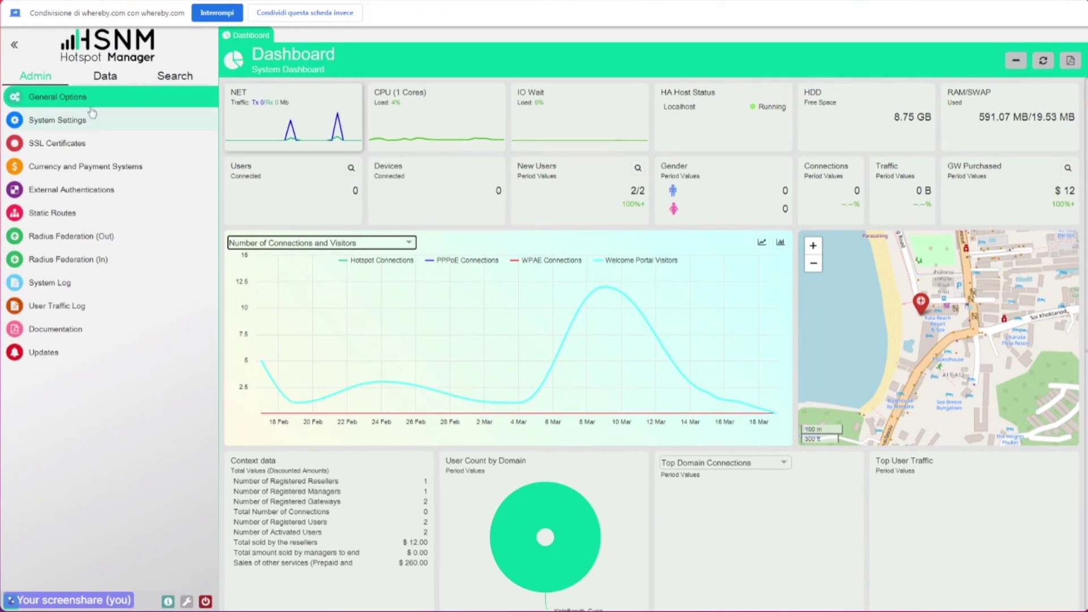
Step: Open KataBeach_Guest_Domain for editing from the Data tree
left_click(104, 75)
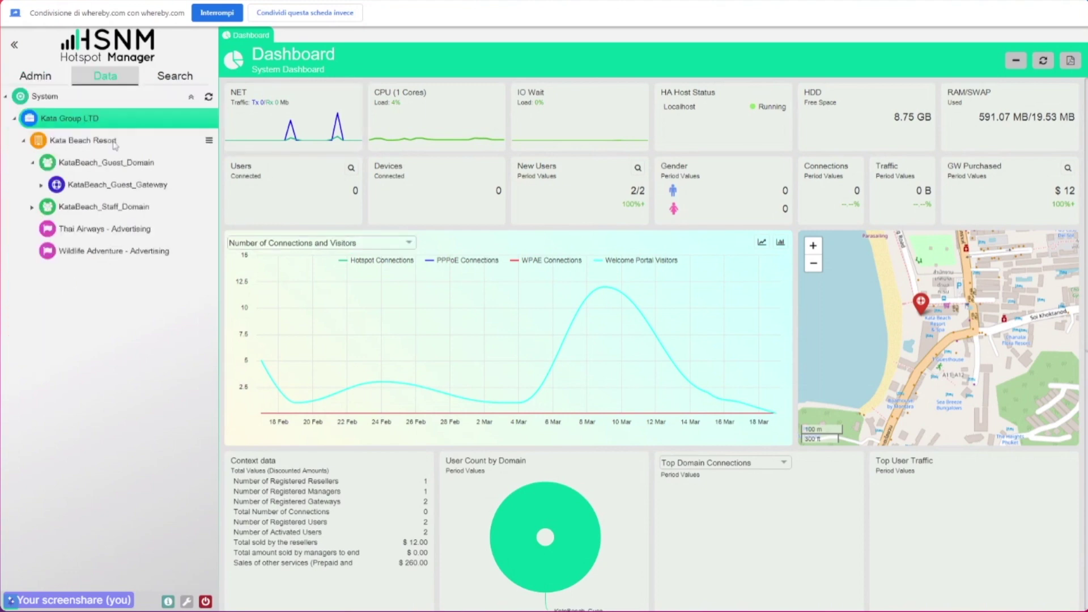
left_click(208, 163)
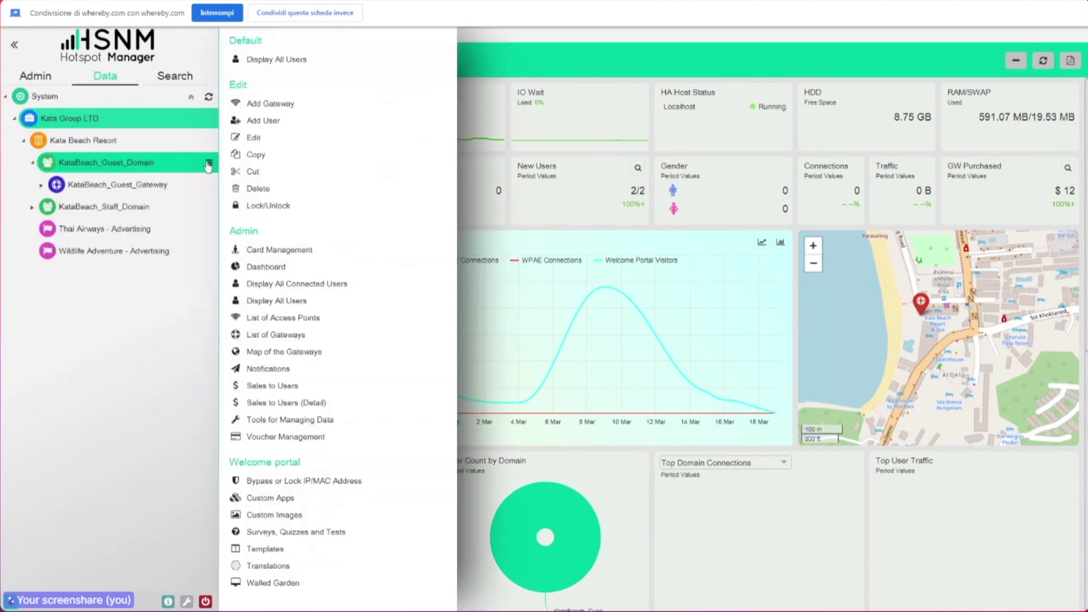
left_click(269, 139)
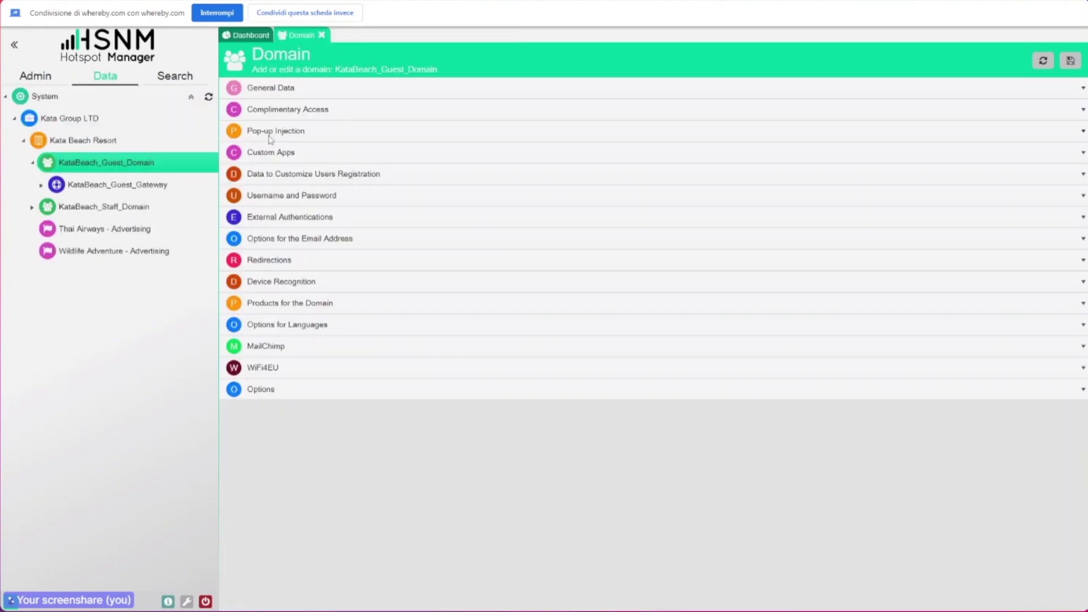
Step: Review the registration data fields, including the date-of-birth rows, and expand the MailChimp settings
left_click(292, 176)
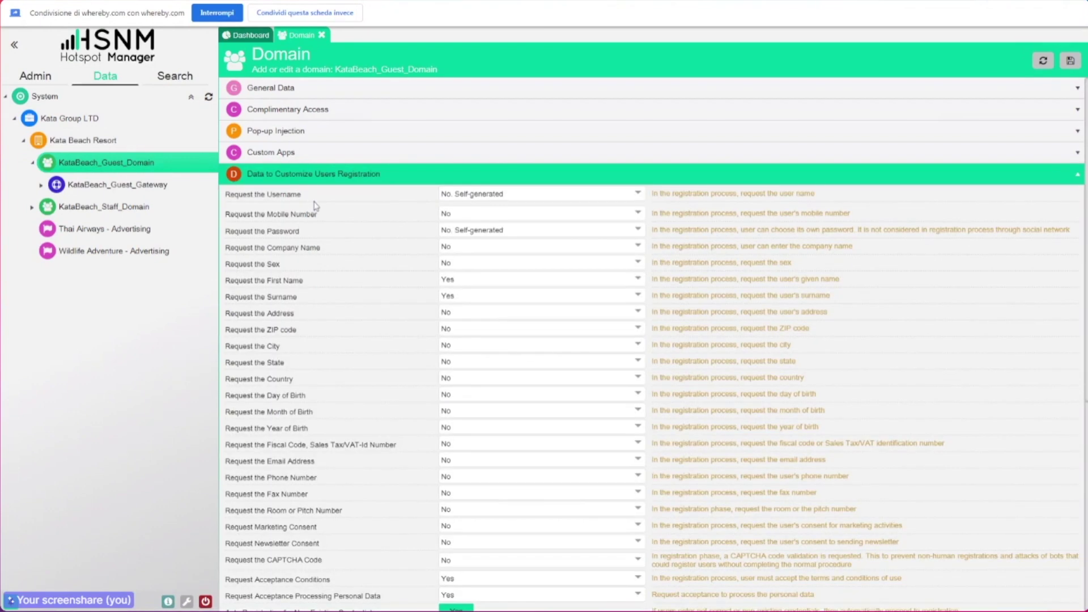
scroll(357, 239, "down", 1)
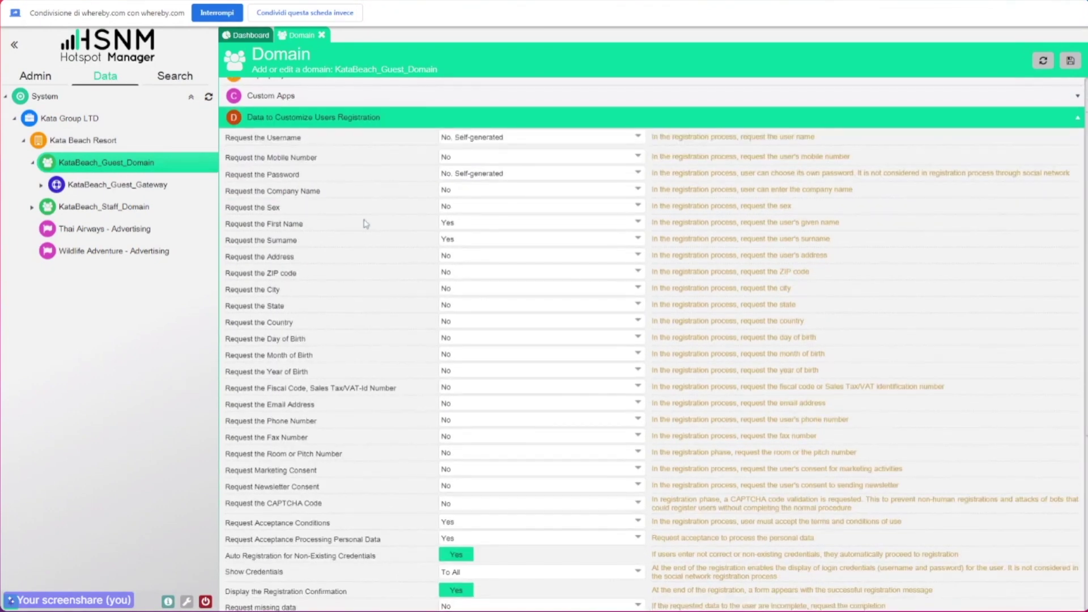
scroll(356, 242, "down", 1)
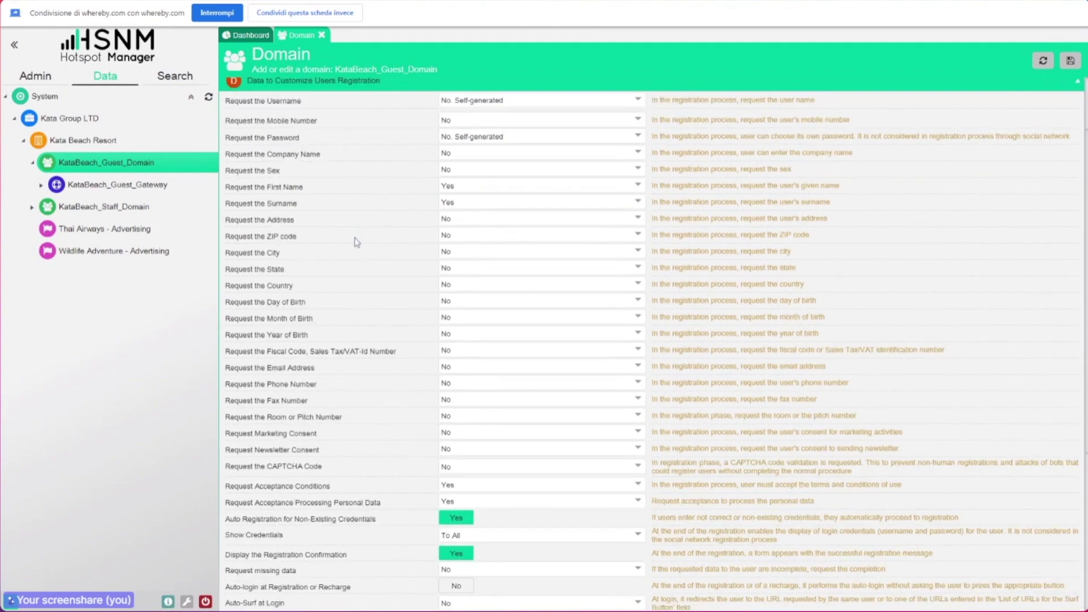
scroll(356, 242, "down", 2)
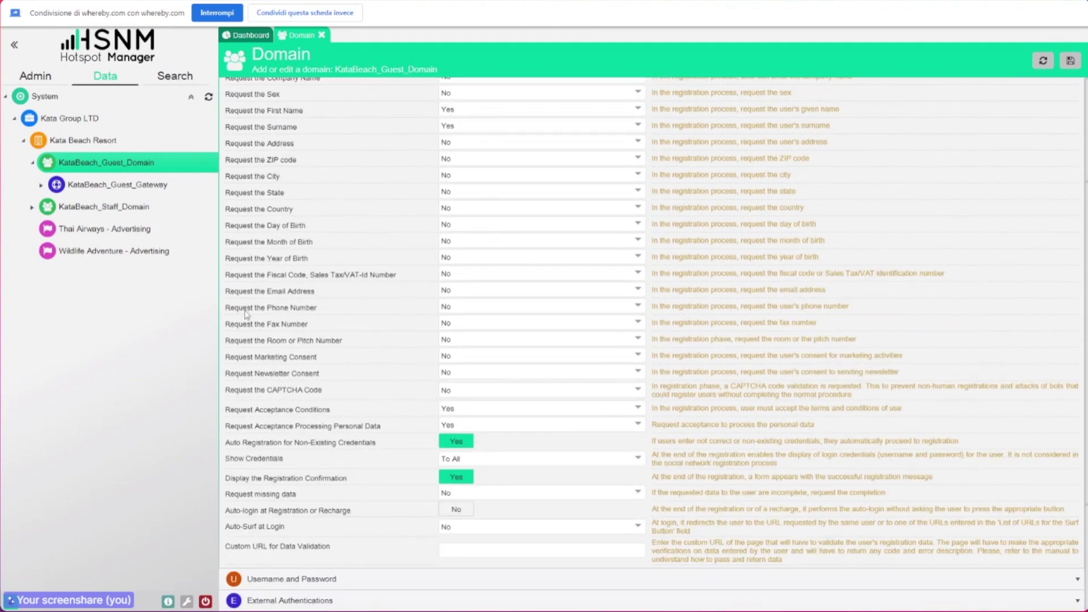
left_click_drag(308, 259, 300, 238)
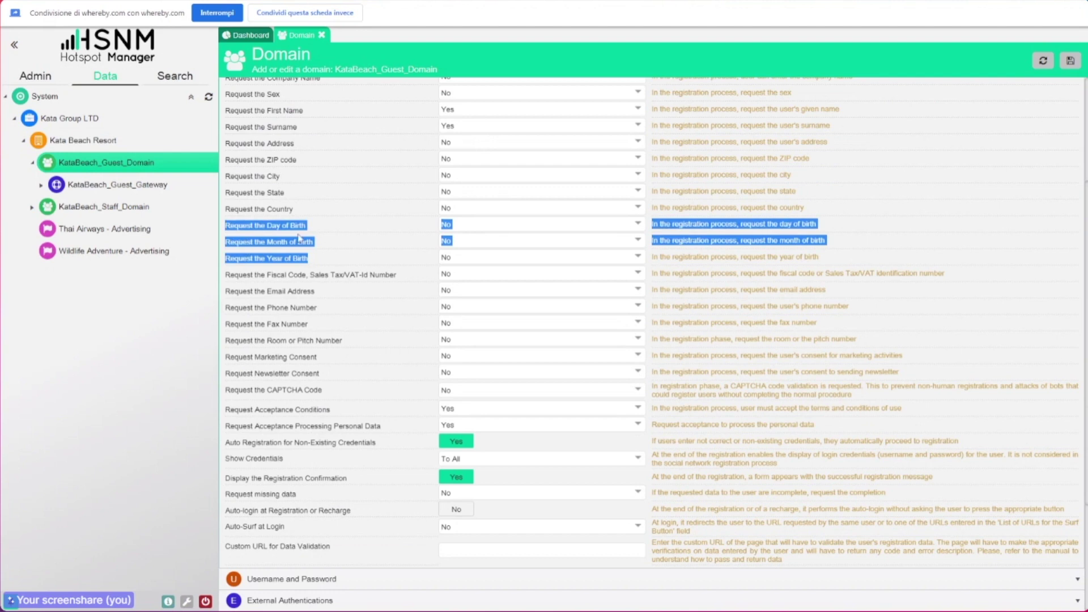
left_click(300, 238)
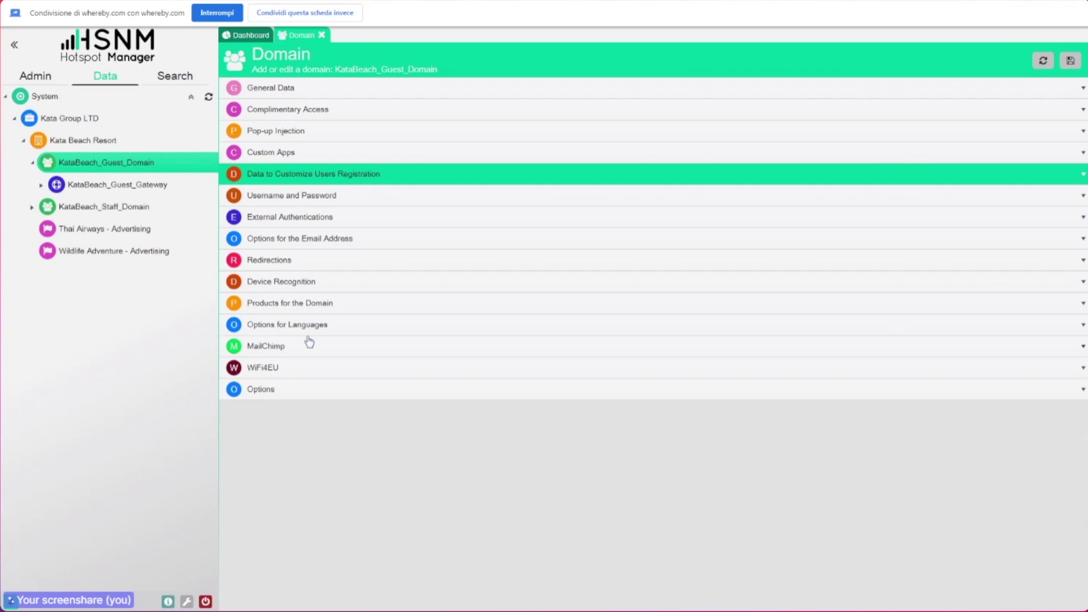
left_click(309, 343)
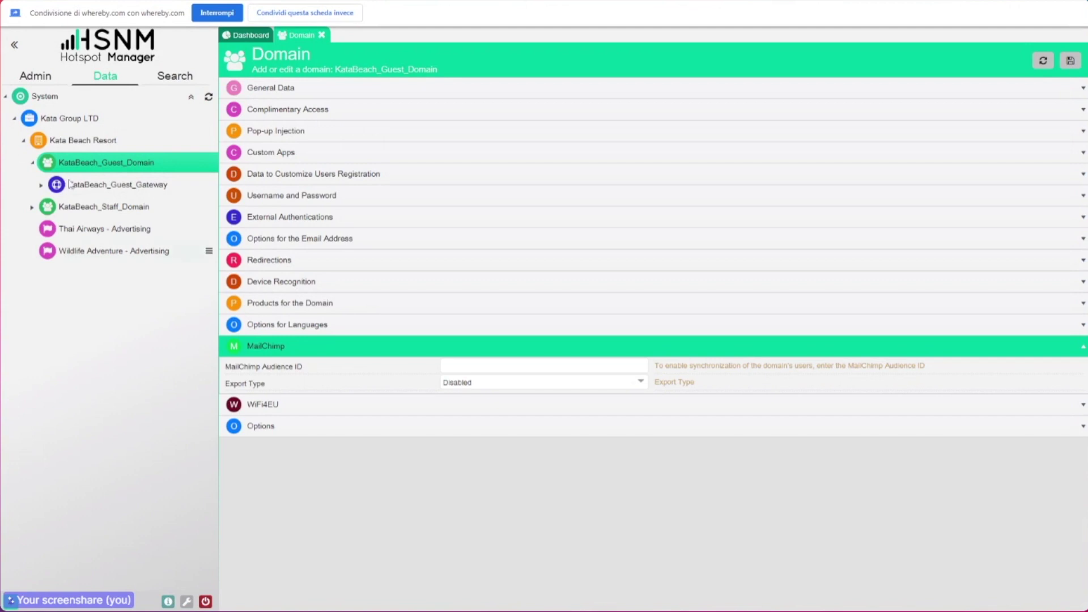
Step: Select the Thai Airways - Advertising campaign and bring up its actions menu
left_click(108, 235)
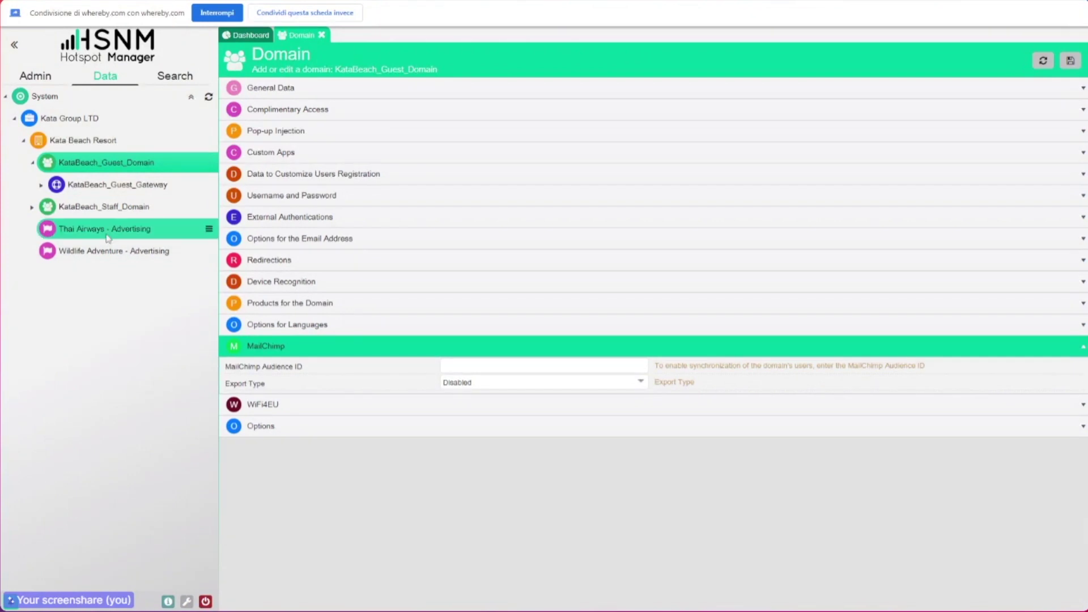
left_click(209, 229)
Step: Edit the Thai Airways campaign, setting its General Data target filter to Sex, then return to the domain
left_click(278, 106)
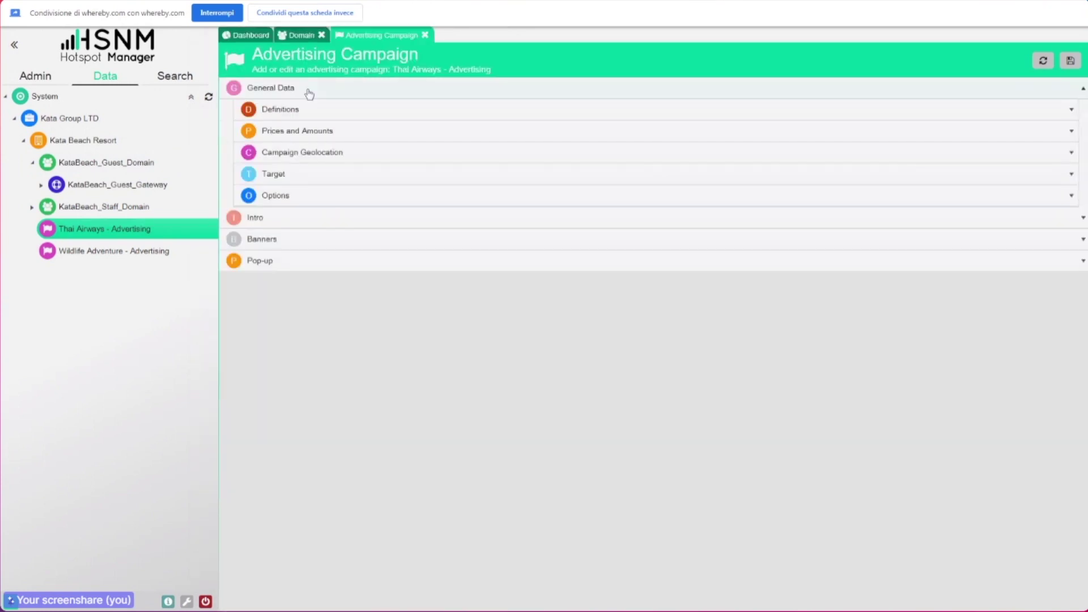
left_click(309, 92)
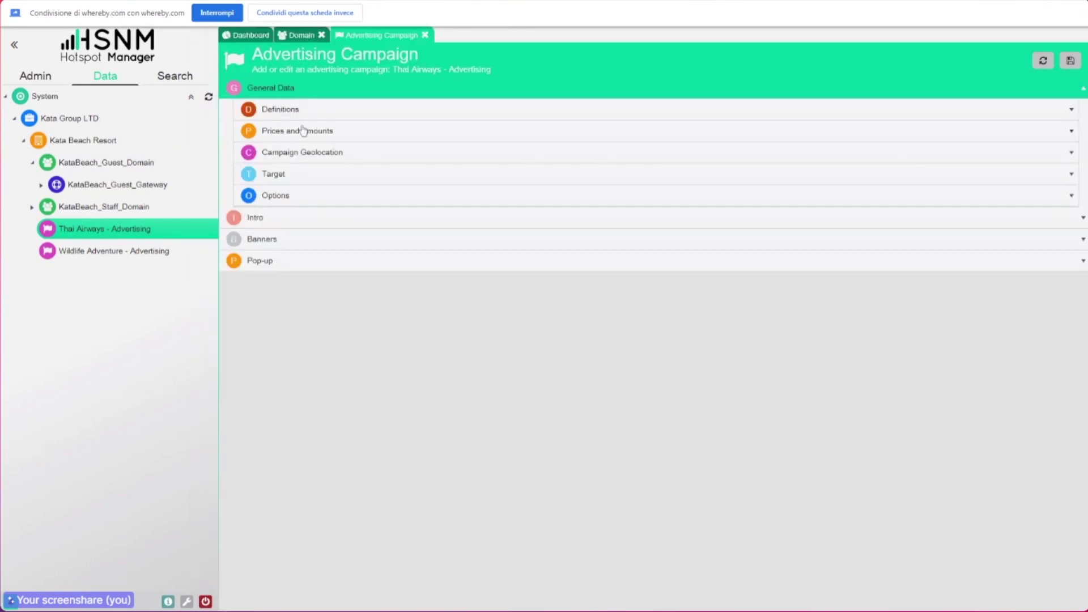
left_click(299, 181)
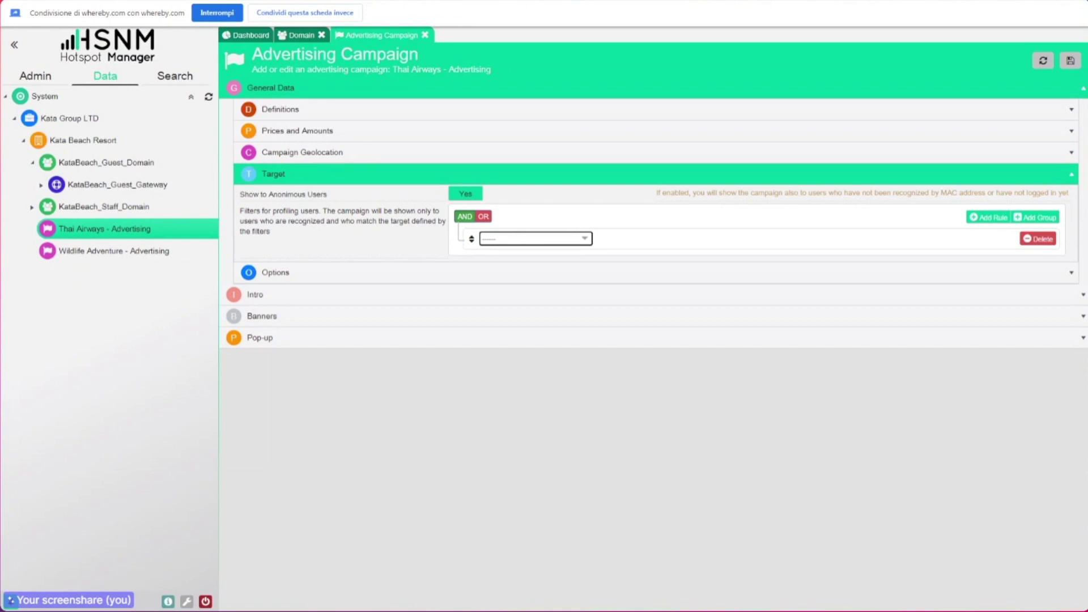
key("Down")
left_click(300, 35)
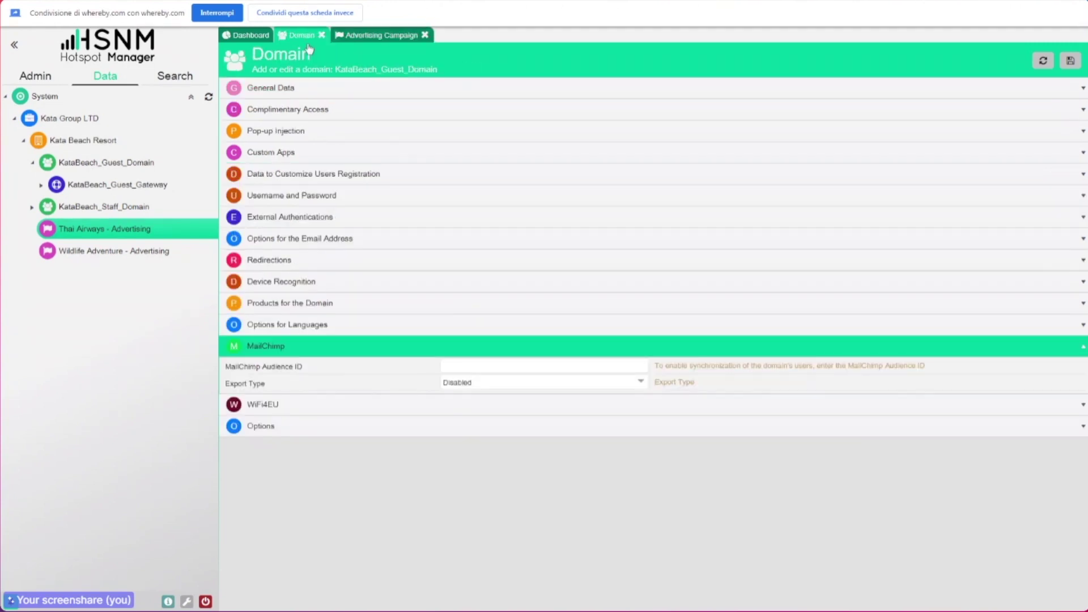
Step: Glance at the Thai Airways campaign form, then expand the domain's registration data subsections
left_click(310, 174)
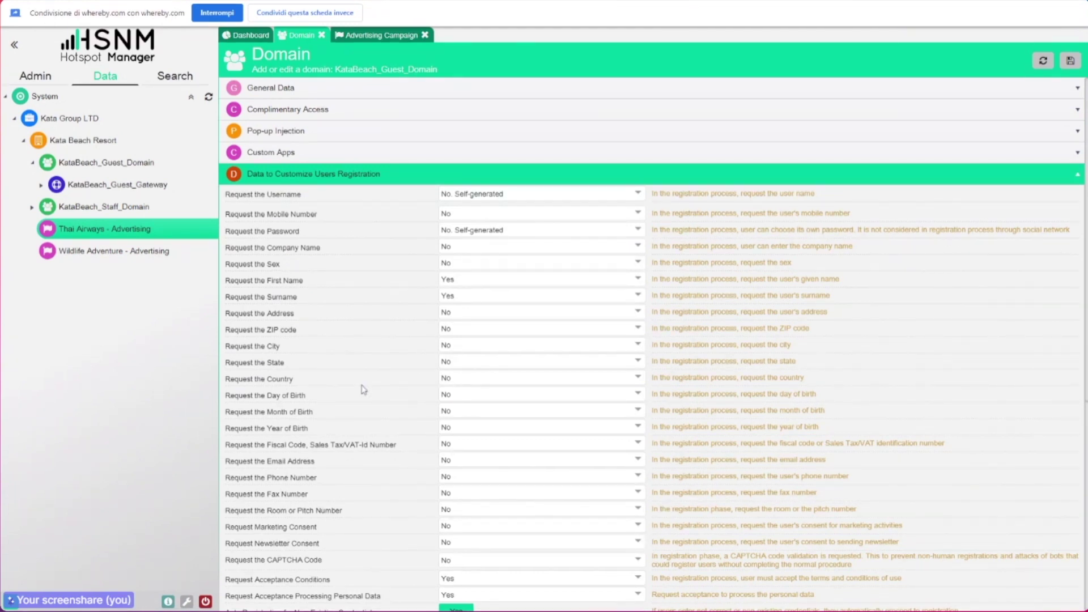
left_click(356, 35)
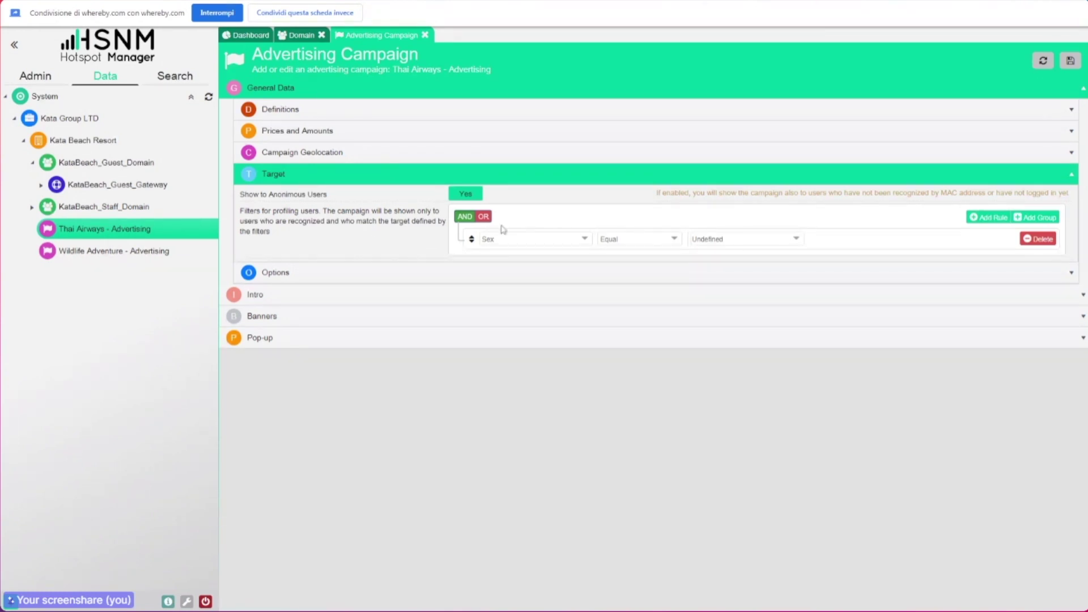
left_click(298, 35)
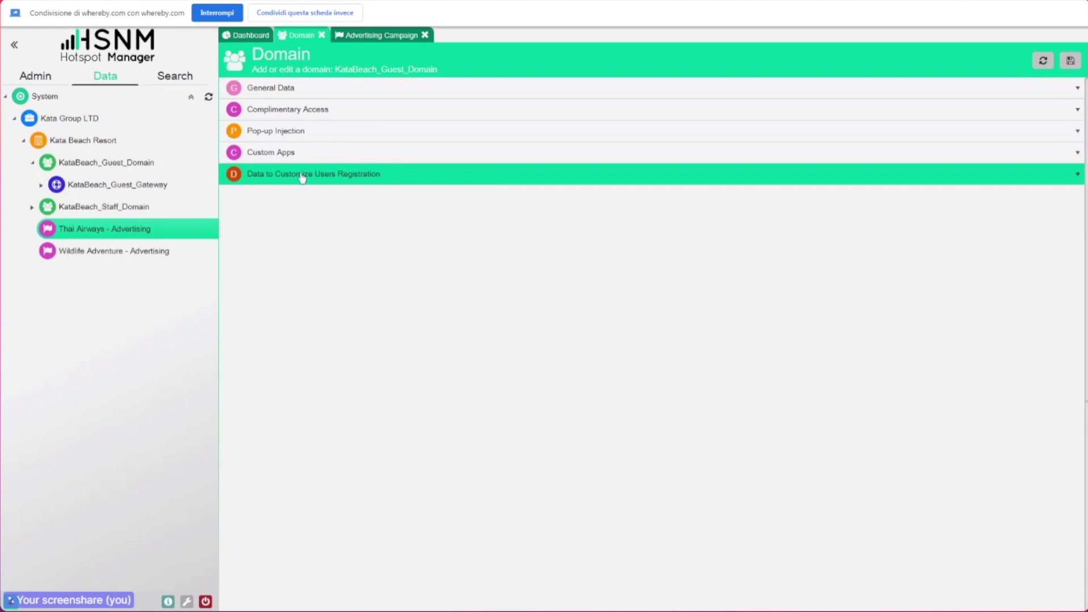
left_click(302, 176)
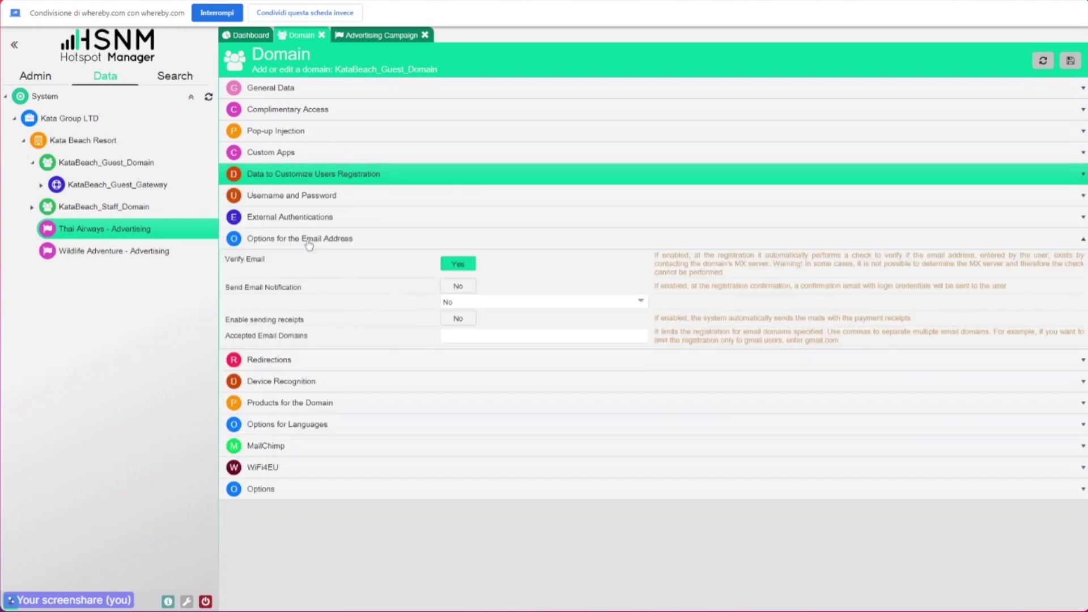
Step: Set Send Email Notification to Yes under Options for the Email Address
left_click(309, 240)
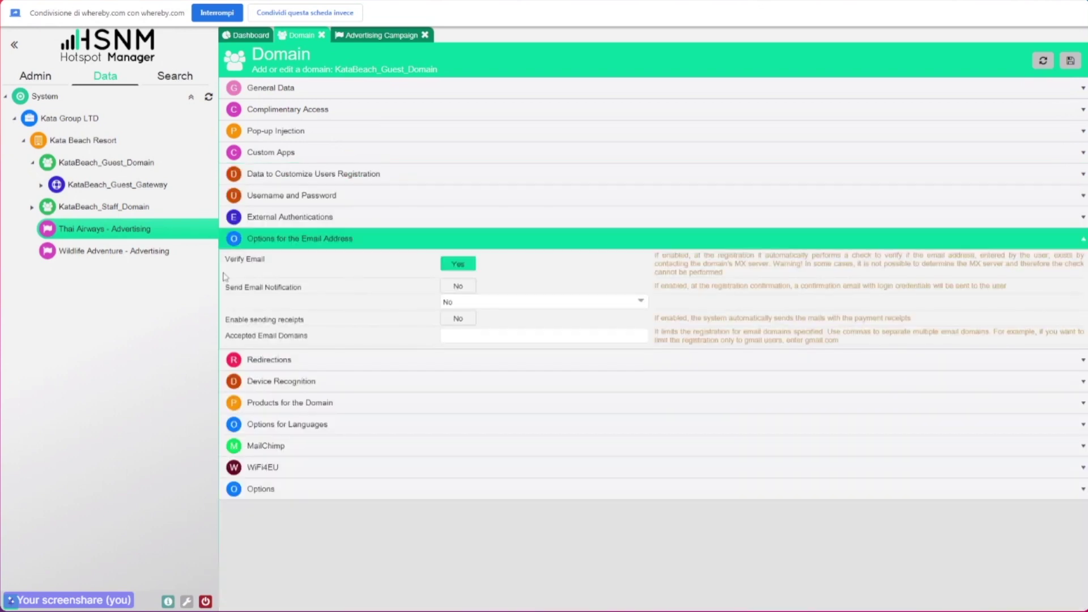
left_click(471, 288)
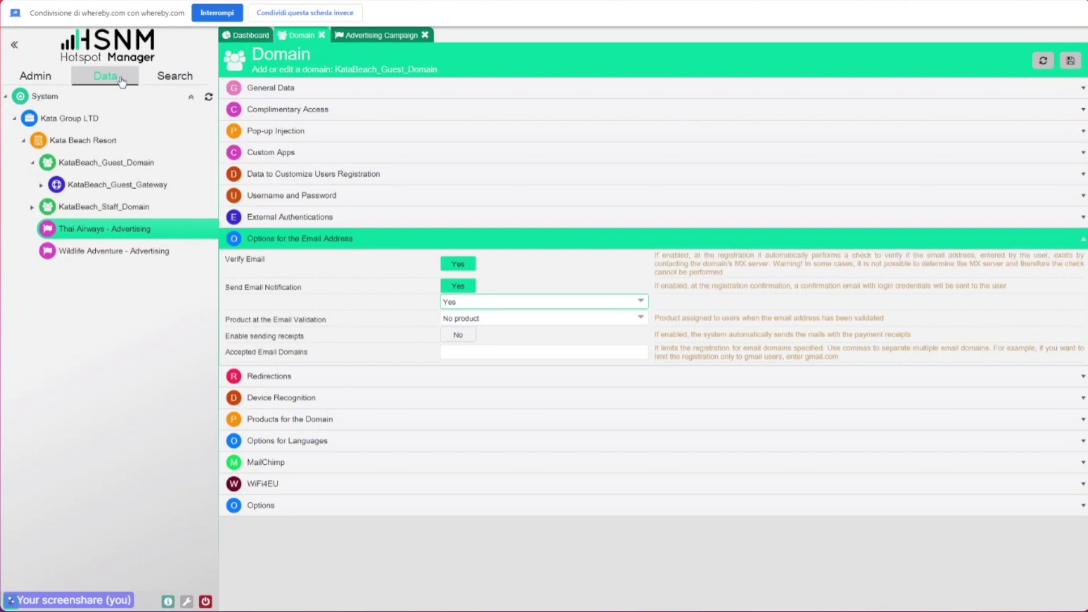
Step: Add a blank filter rule to Export of Registered Users in KataBeach_Guest_Domain's Tools for Managing Data
left_click(209, 163)
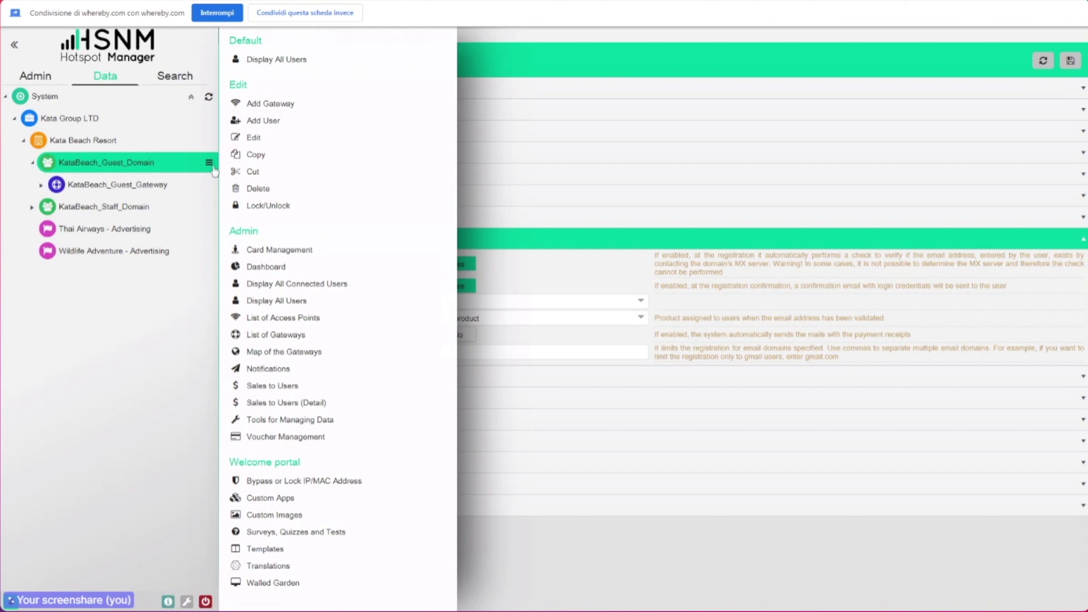
left_click(318, 423)
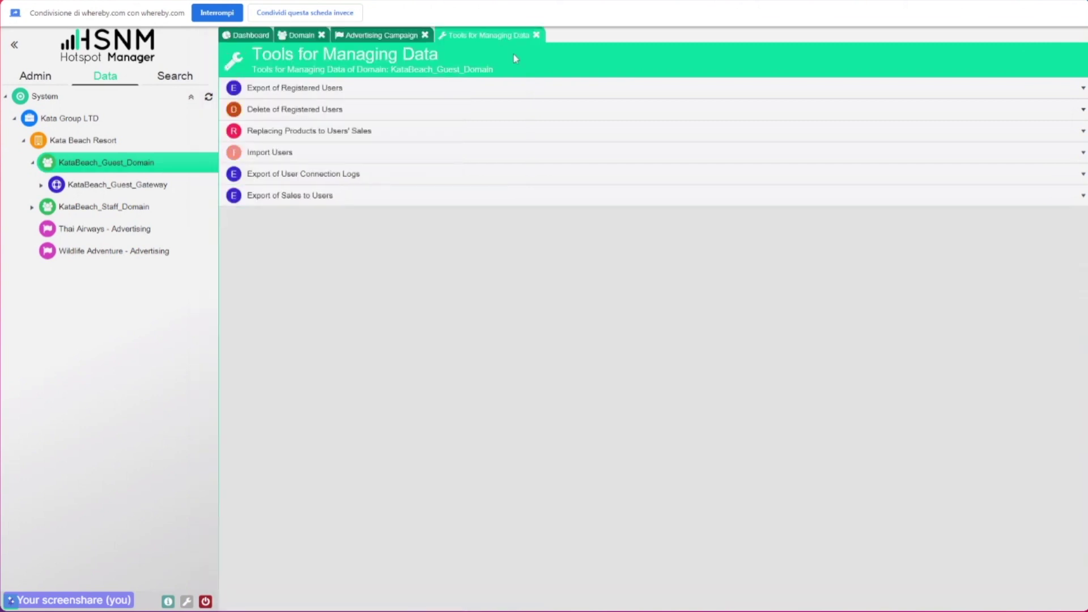
left_click(321, 91)
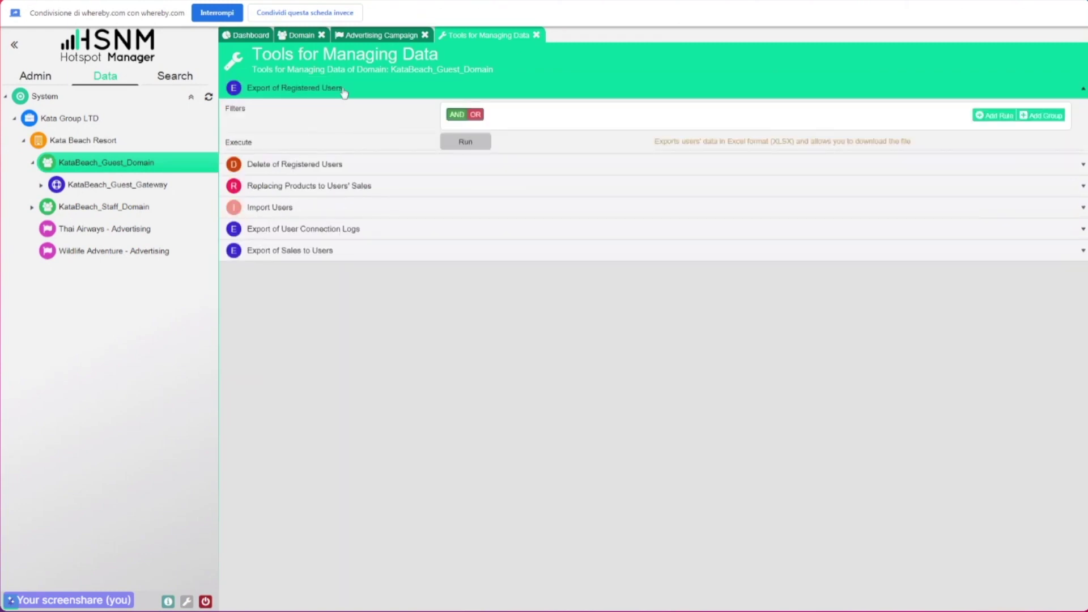
left_click(993, 117)
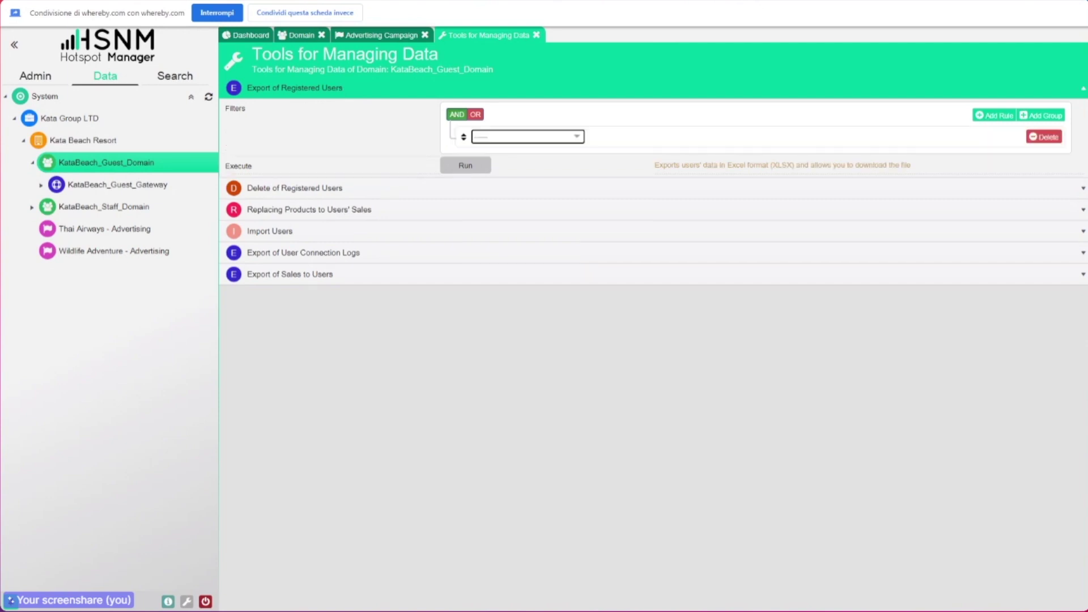
left_click(432, 155)
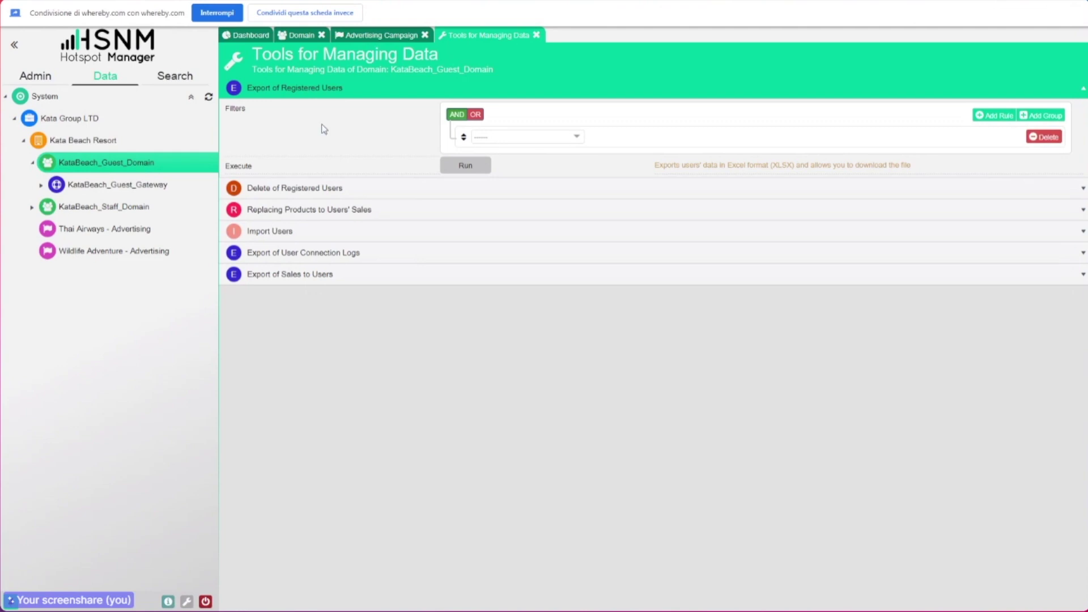
Step: Close the Advertising Campaign, Tools for Managing Data and domain tabs, leaving the Dashboard
left_click(424, 35)
left_click(426, 35)
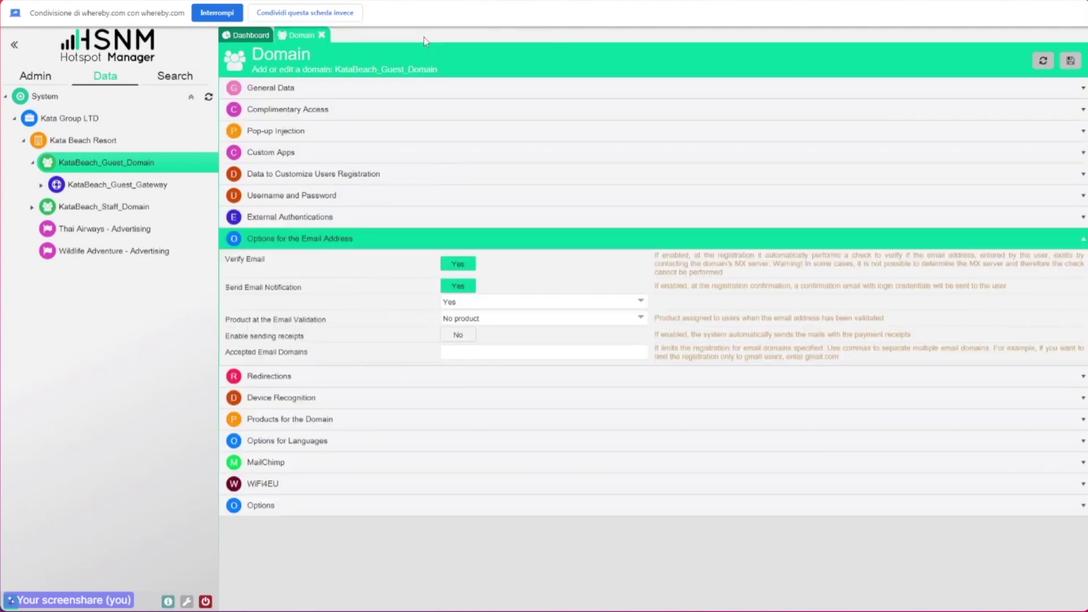
left_click(321, 35)
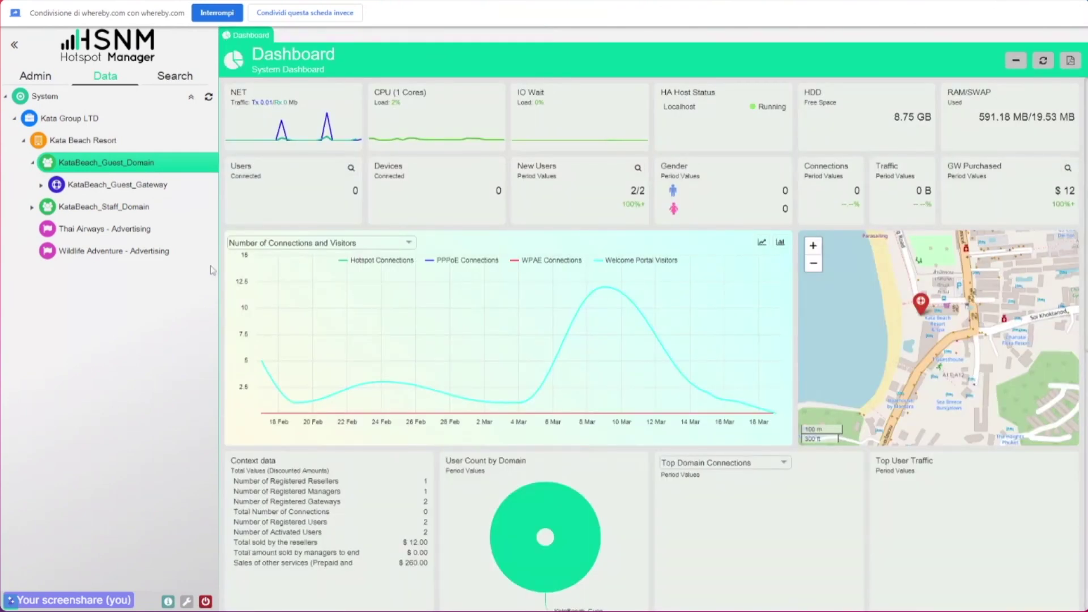
Step: Preview KataBeach_Guest_Gateway's welcome portal, skip the ad, and show the welcome text translations
left_click(209, 186)
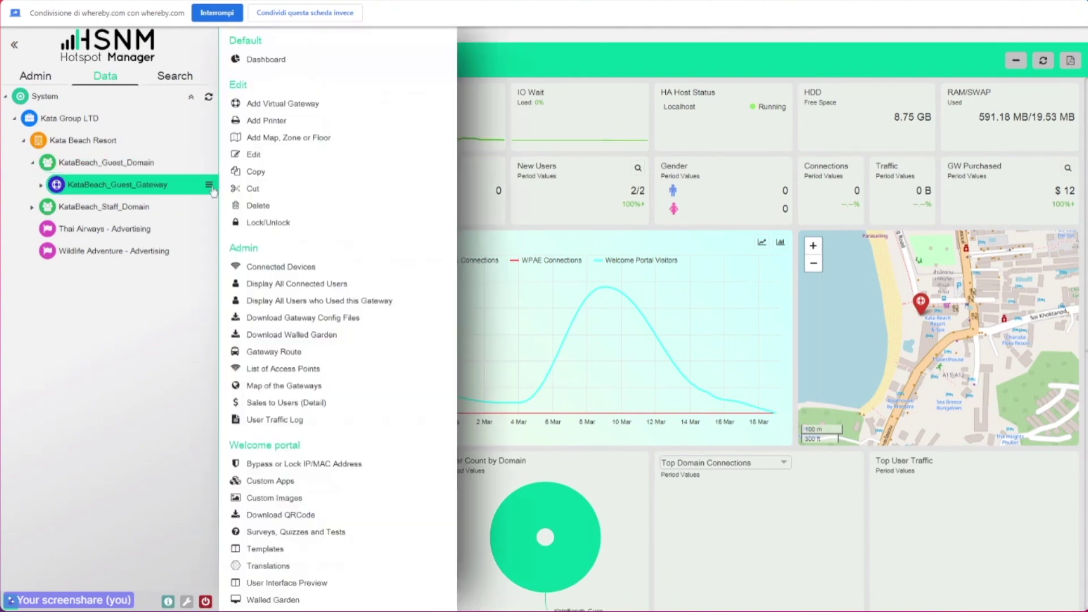
left_click(325, 584)
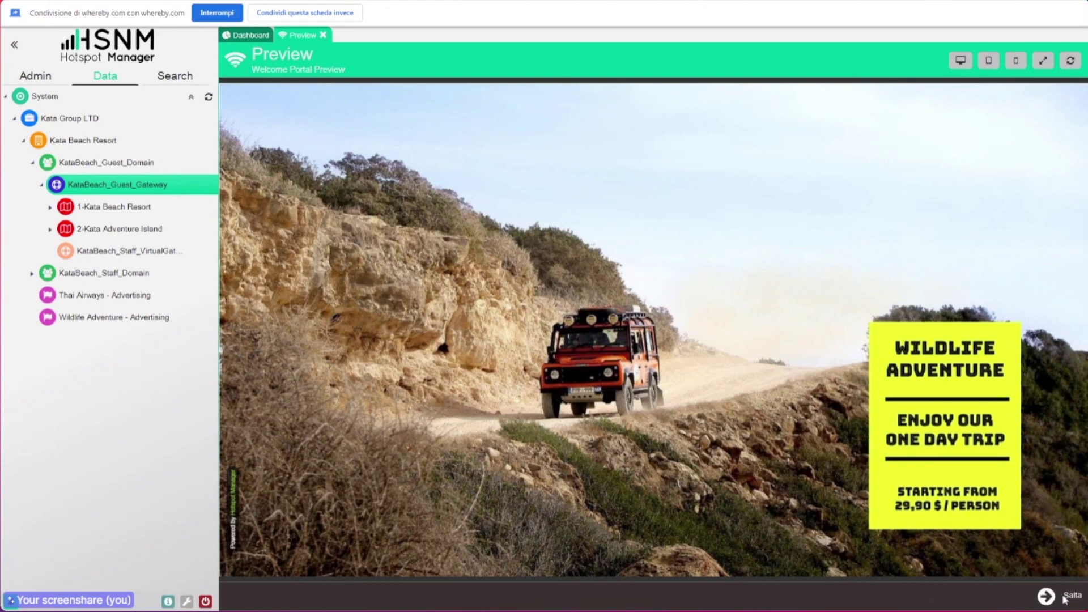
left_click(1065, 598)
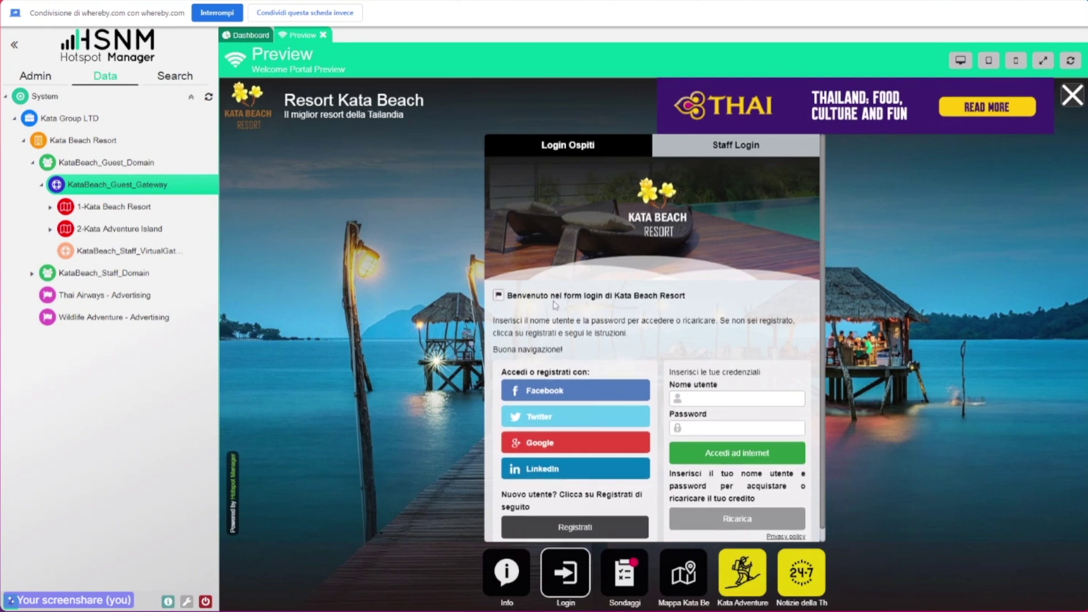
left_click(501, 298)
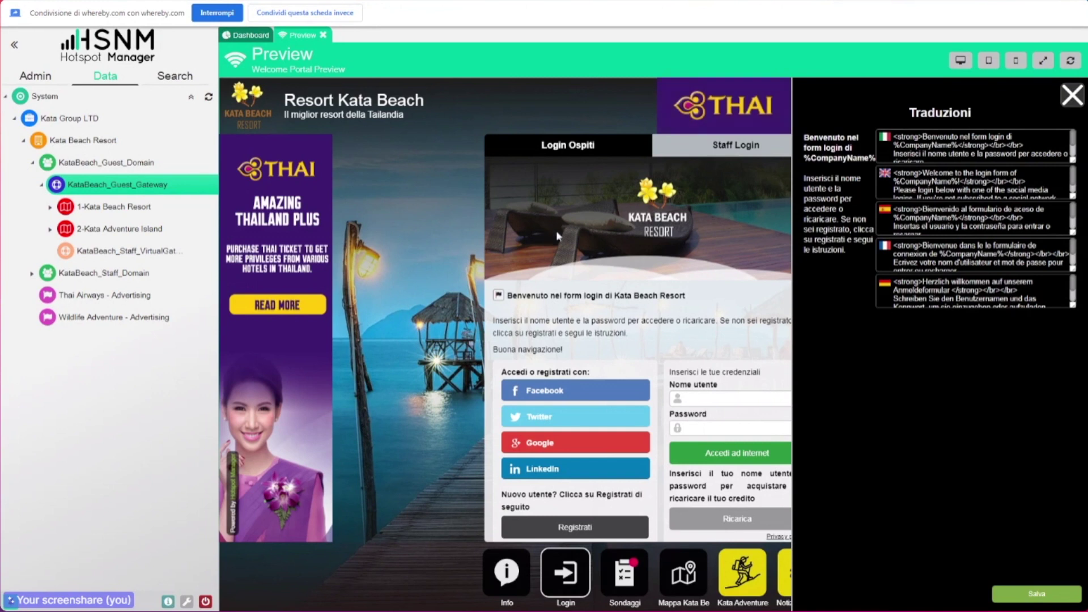
Step: Review the portal's Info text translations and login form, then go back to the Dashboard
left_click(509, 575)
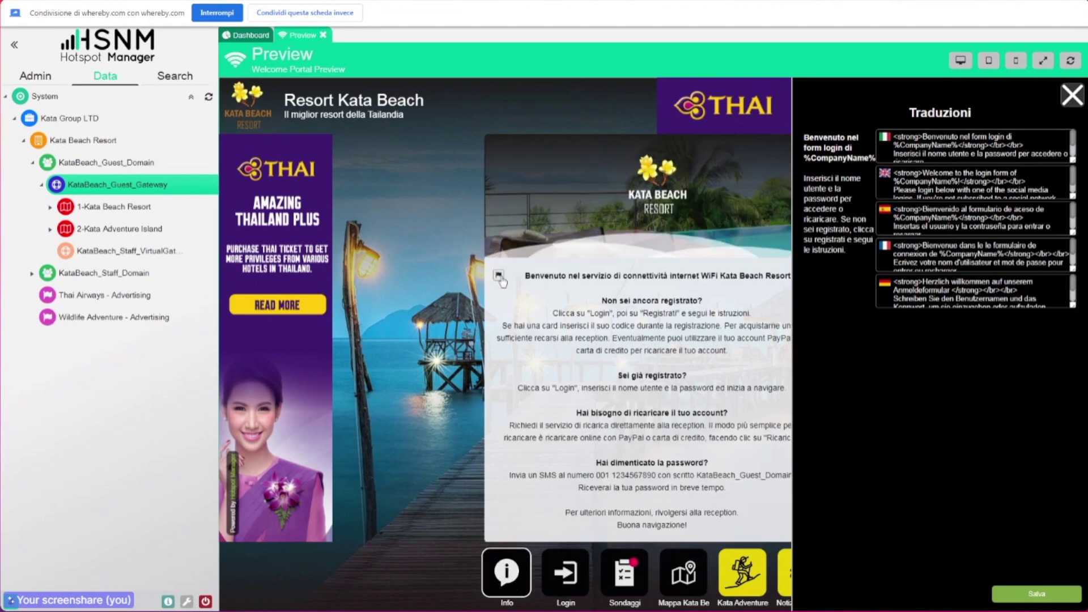
left_click(499, 276)
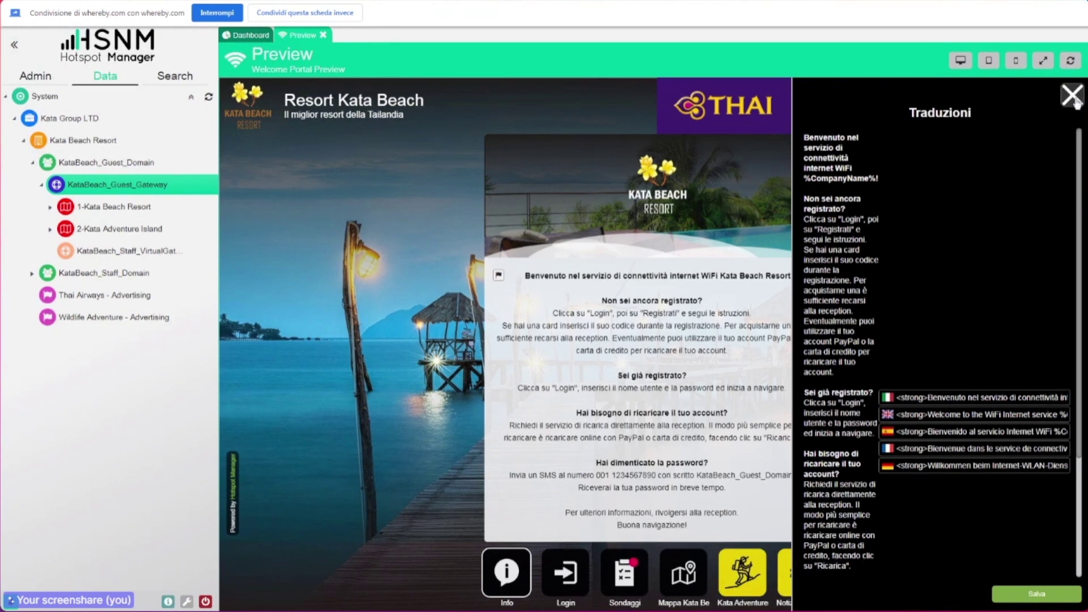
left_click(1072, 97)
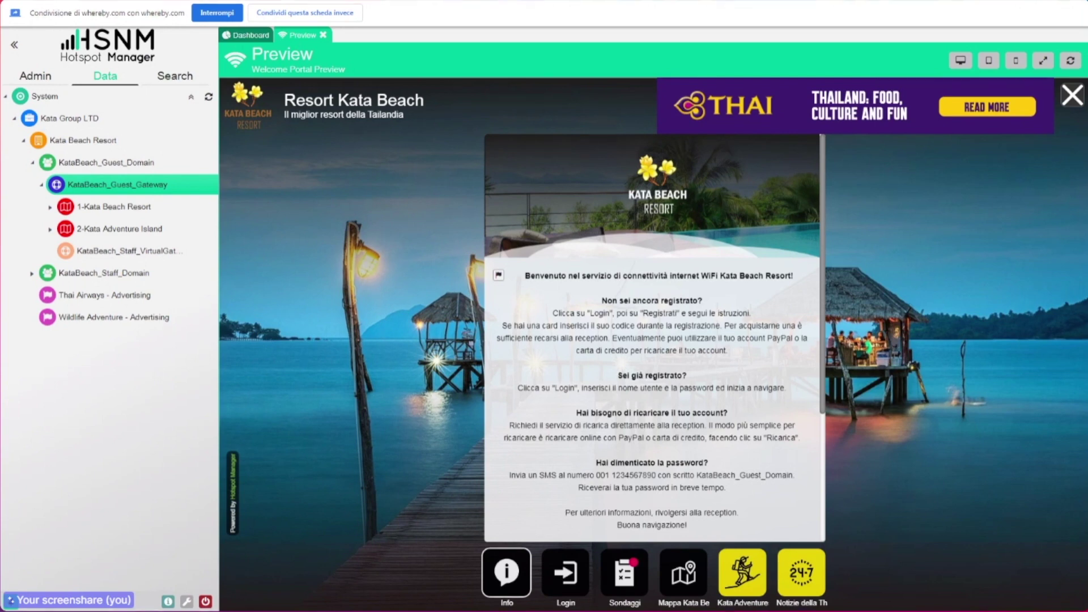
left_click(522, 592)
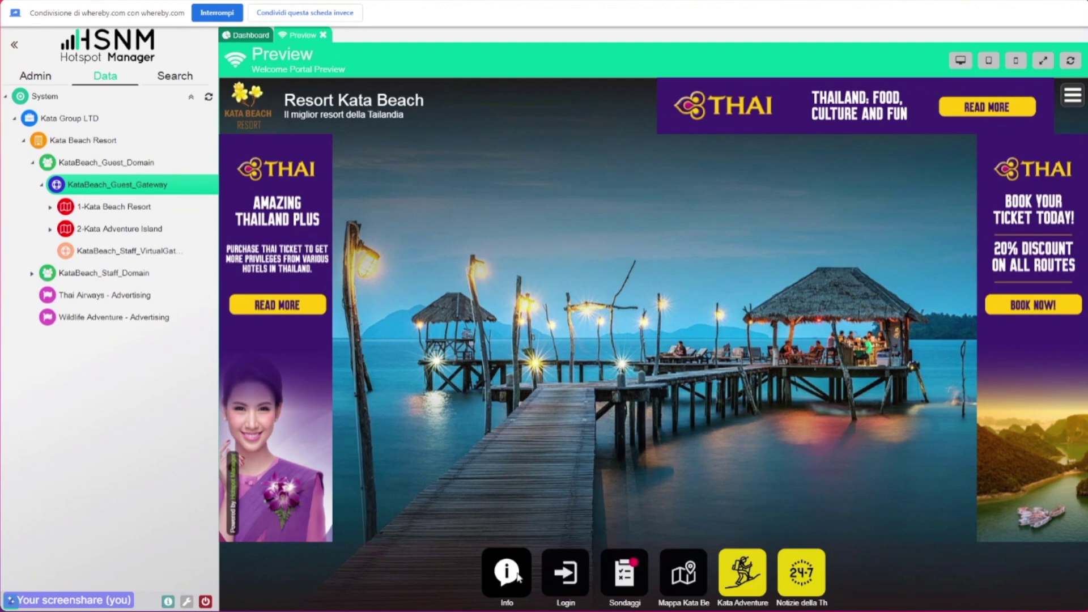
left_click(568, 577)
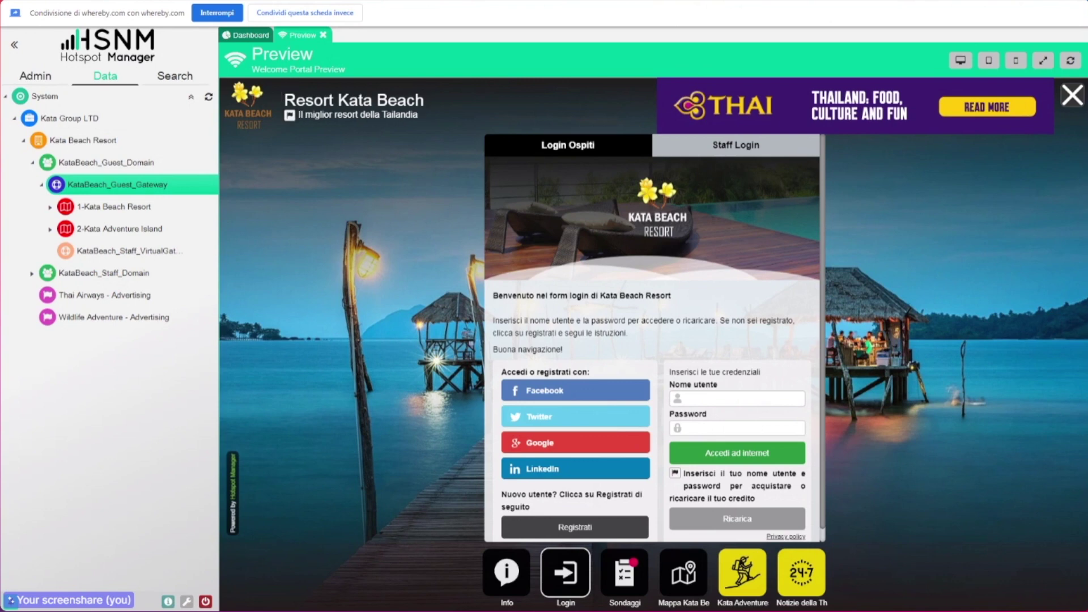
left_click(253, 36)
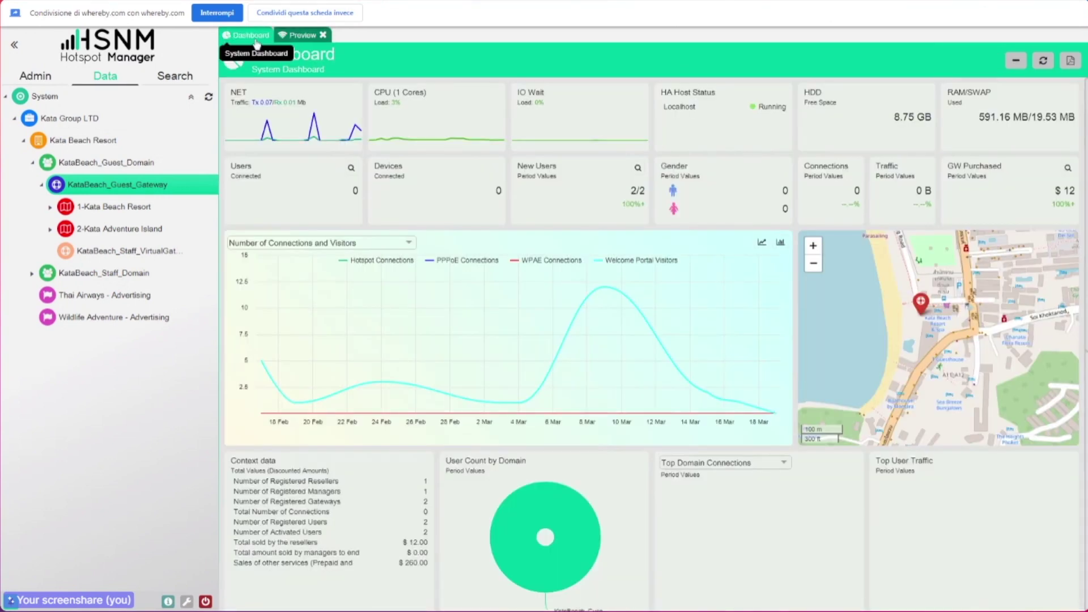
Step: Open Admin > System Settings > Currency and Payment Systems and list the user payment systems
left_click(50, 78)
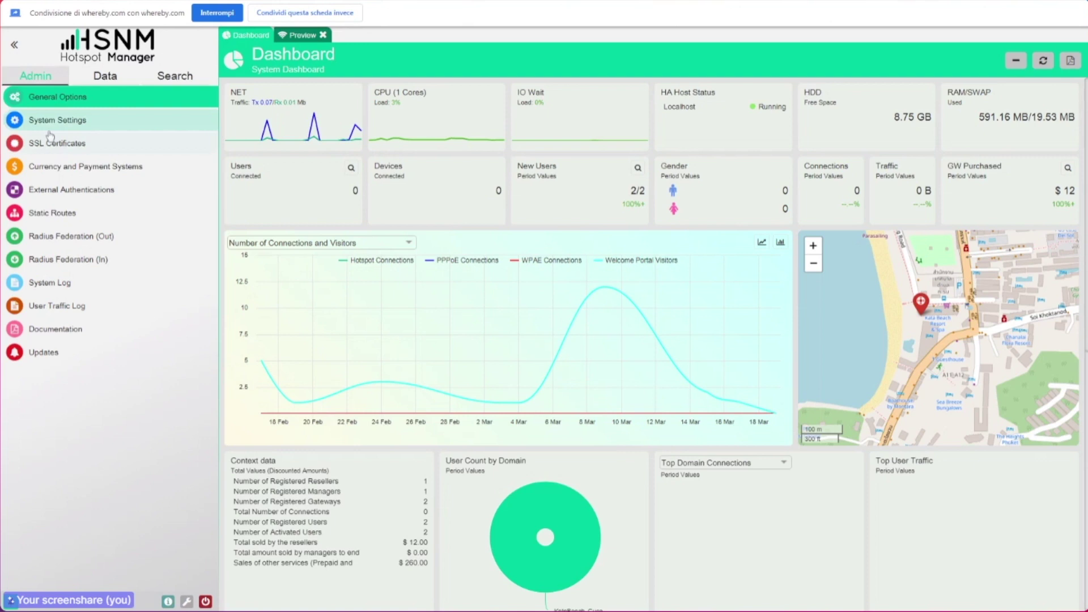
left_click(91, 121)
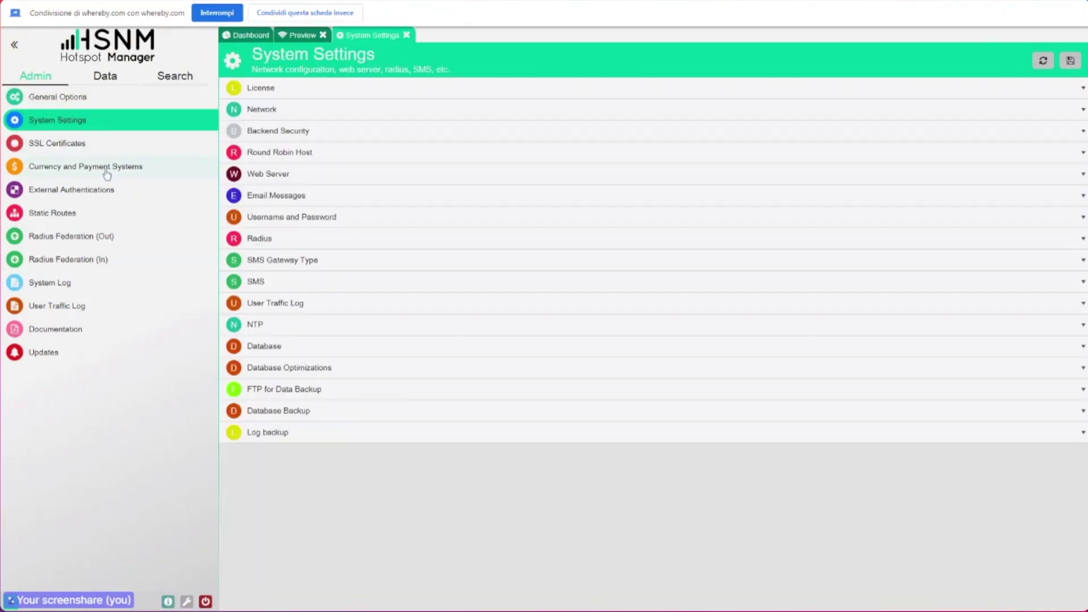
left_click(107, 170)
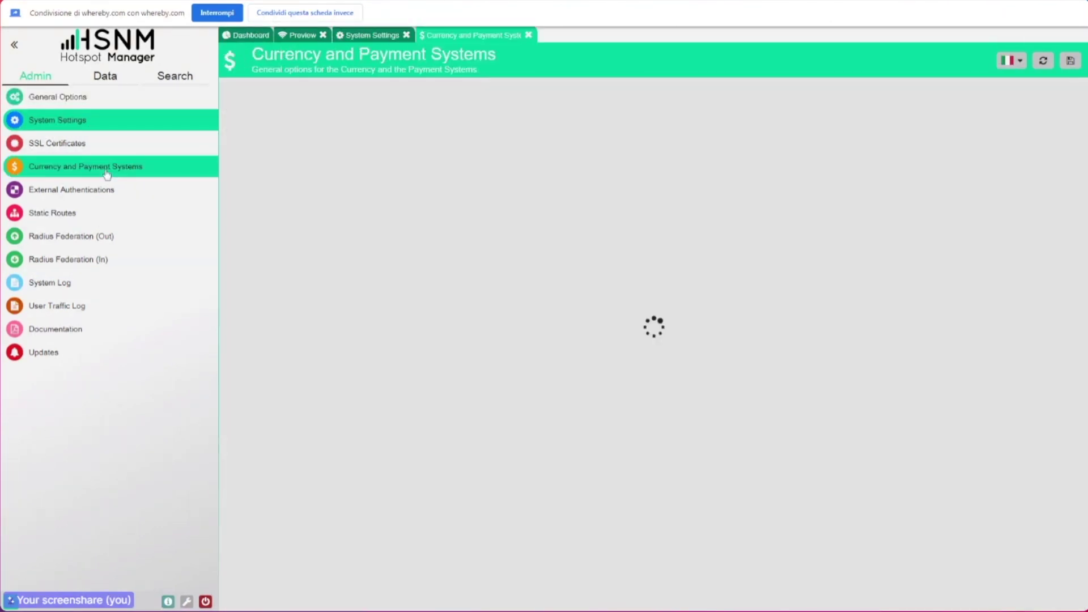
left_click(311, 132)
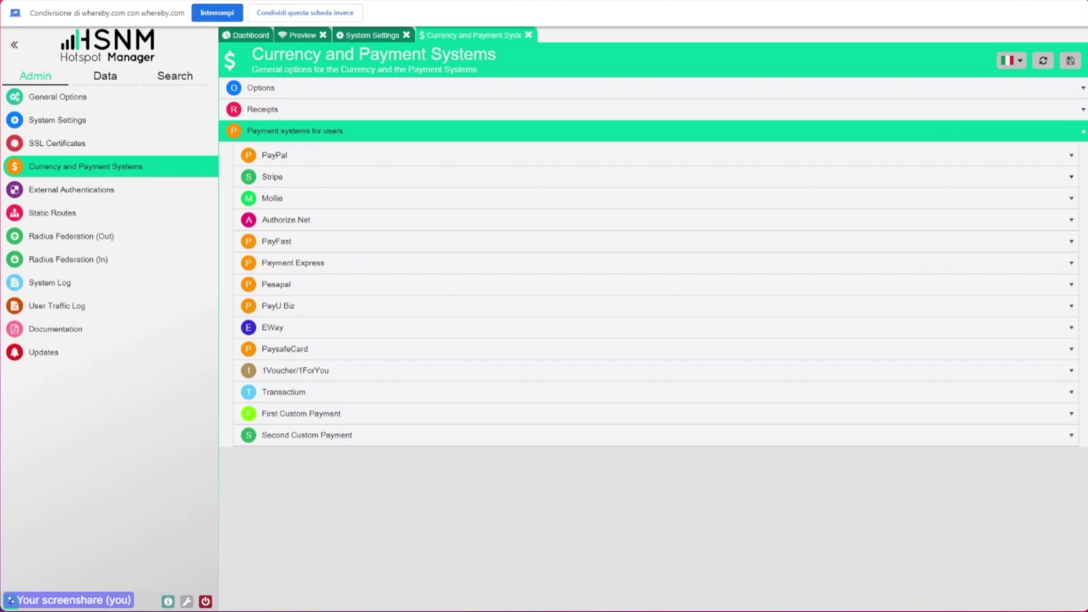
Step: Inspect the Stripe, Transactium, Second and First Custom Payment settings, ending on First Custom Payment
left_click(272, 176)
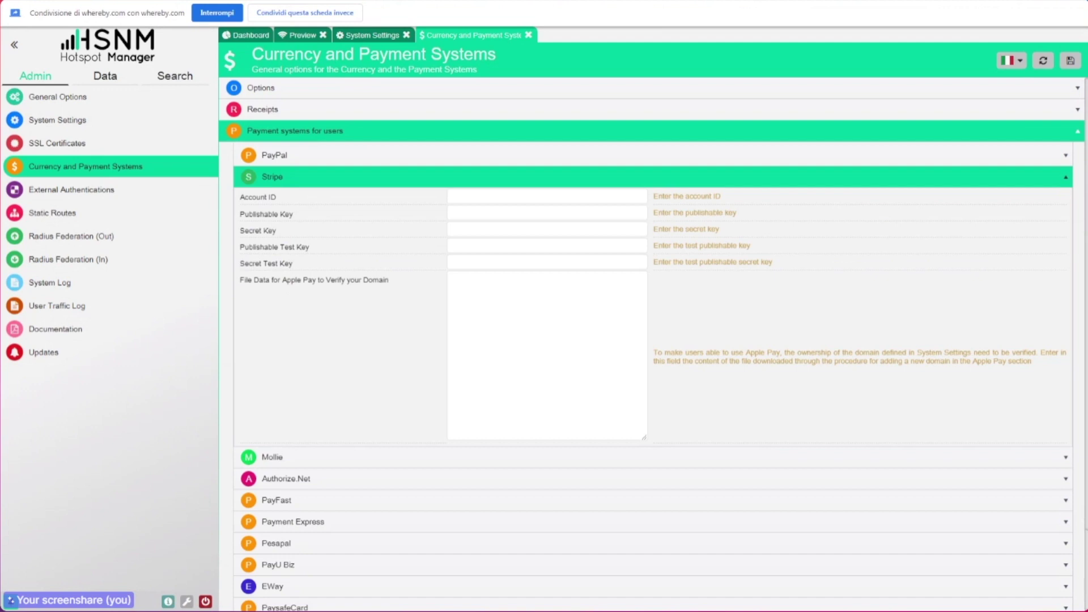
left_click(318, 180)
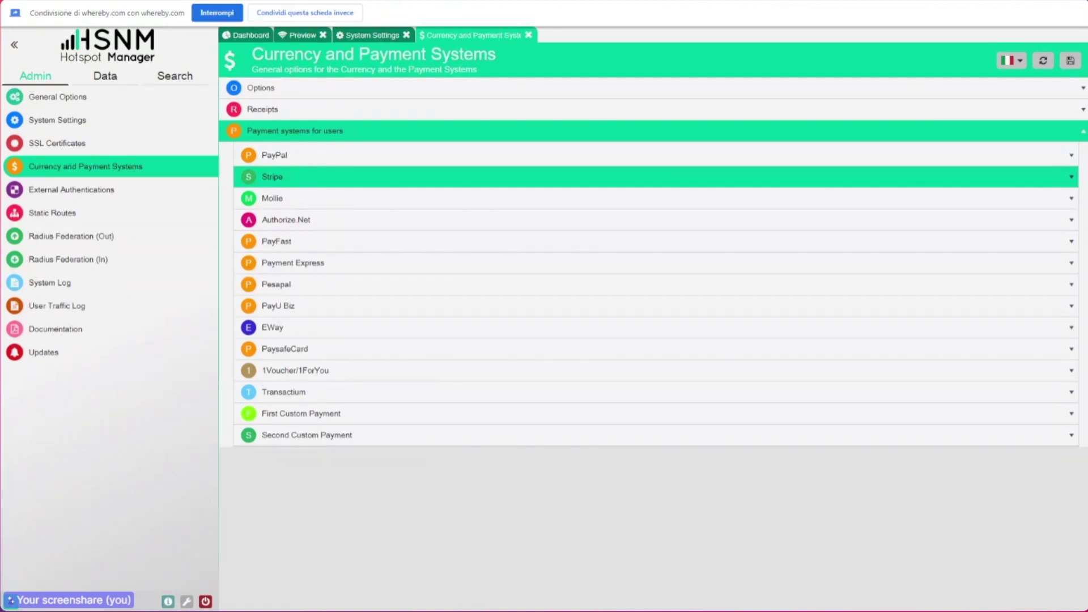
left_click(306, 392)
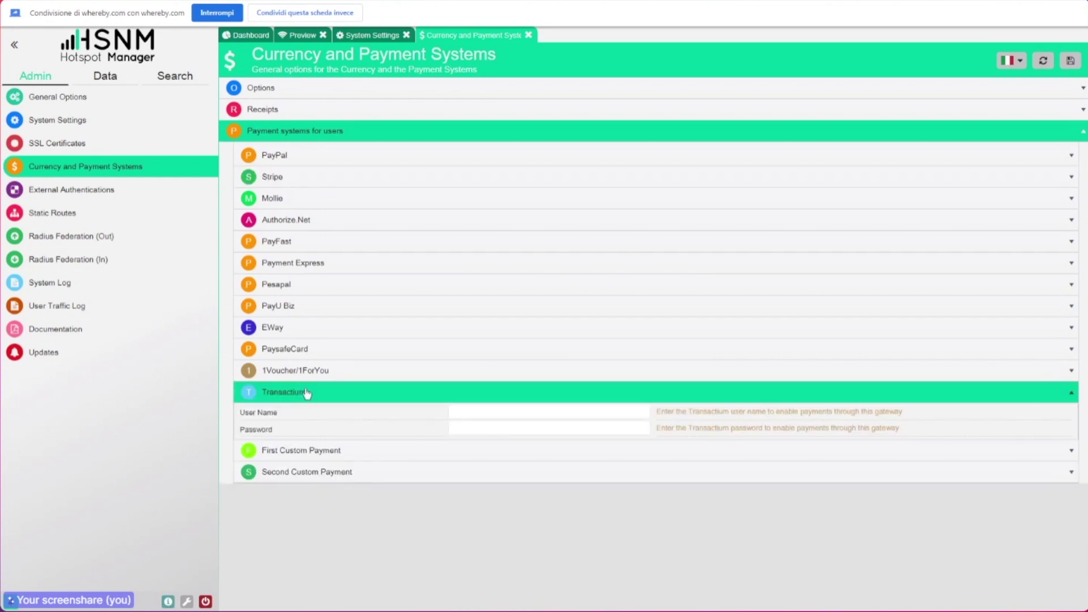
left_click(307, 392)
left_click(312, 419)
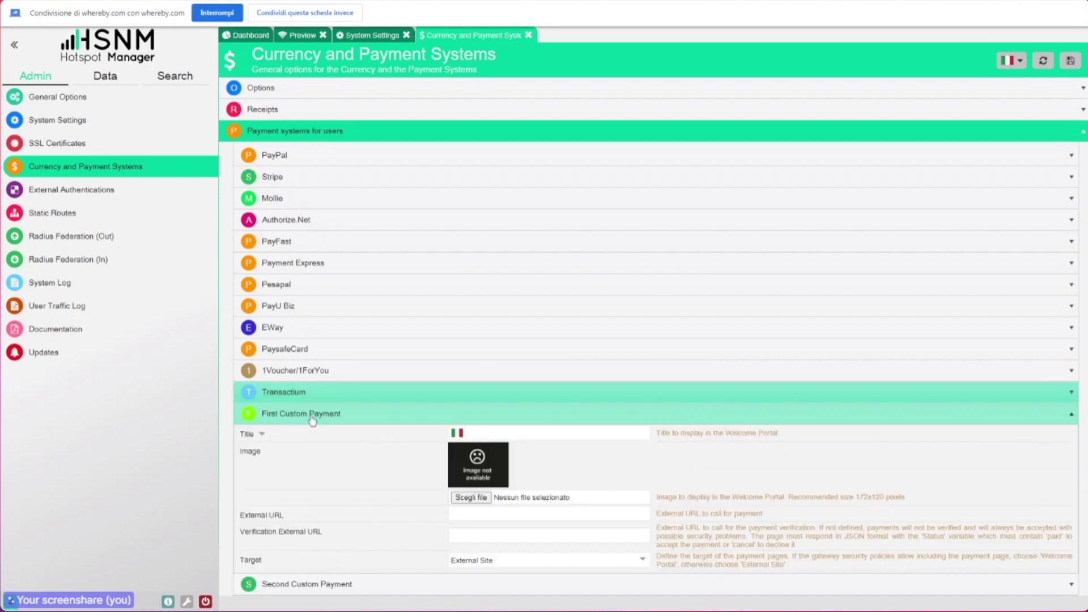
left_click(347, 586)
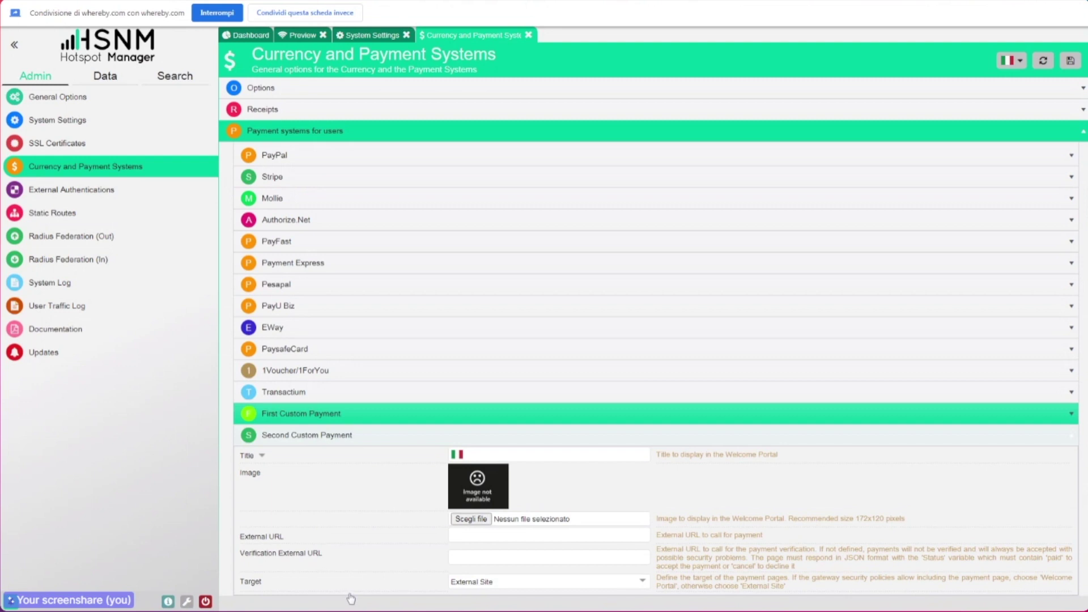
left_click(312, 417)
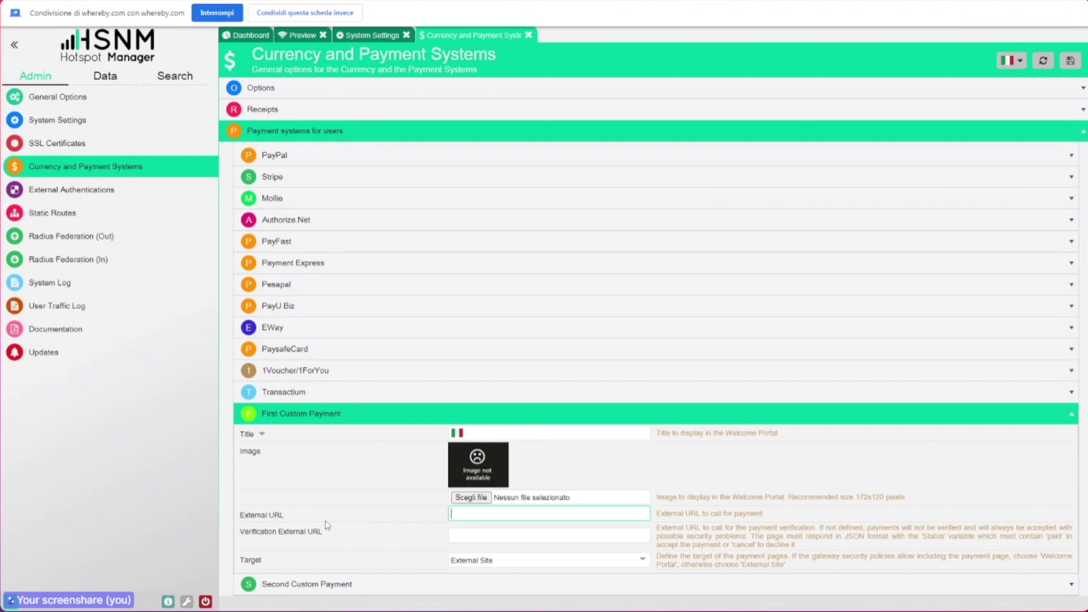
Step: Review First Custom Payment's Verification External URL field, then collapse that provider
left_click(454, 535)
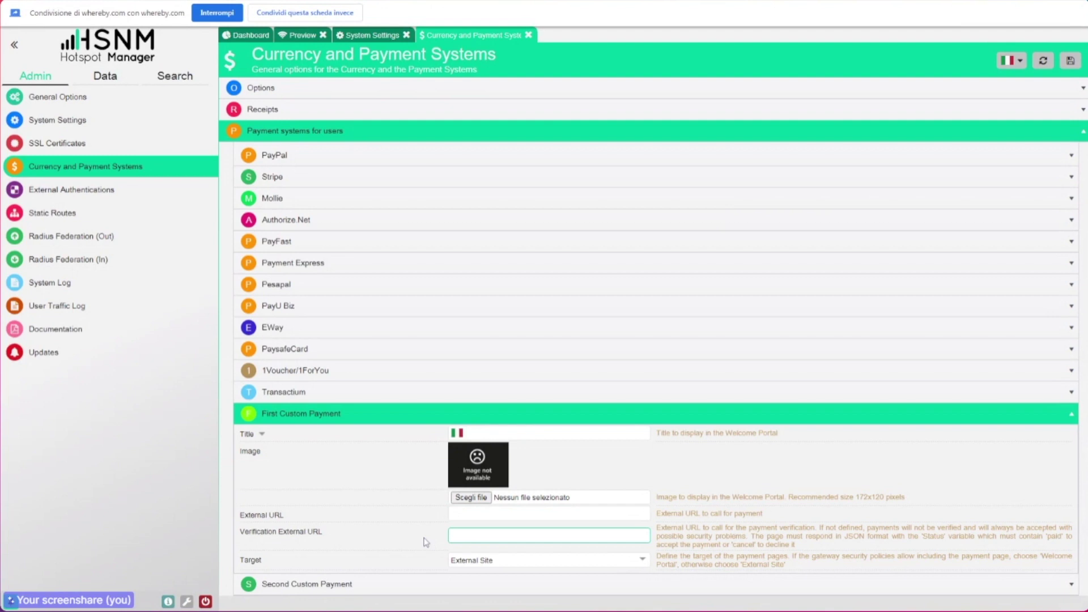
left_click(309, 419)
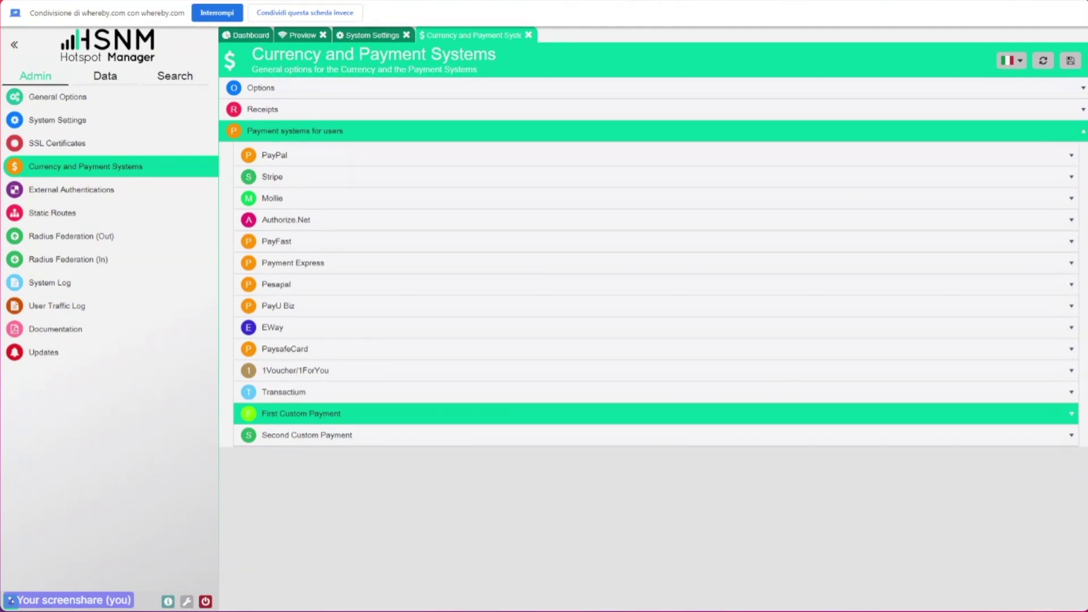
Step: Show the Mappa Kata Beach resort map in the portal preview and view the binoculars observation point's details
left_click(299, 35)
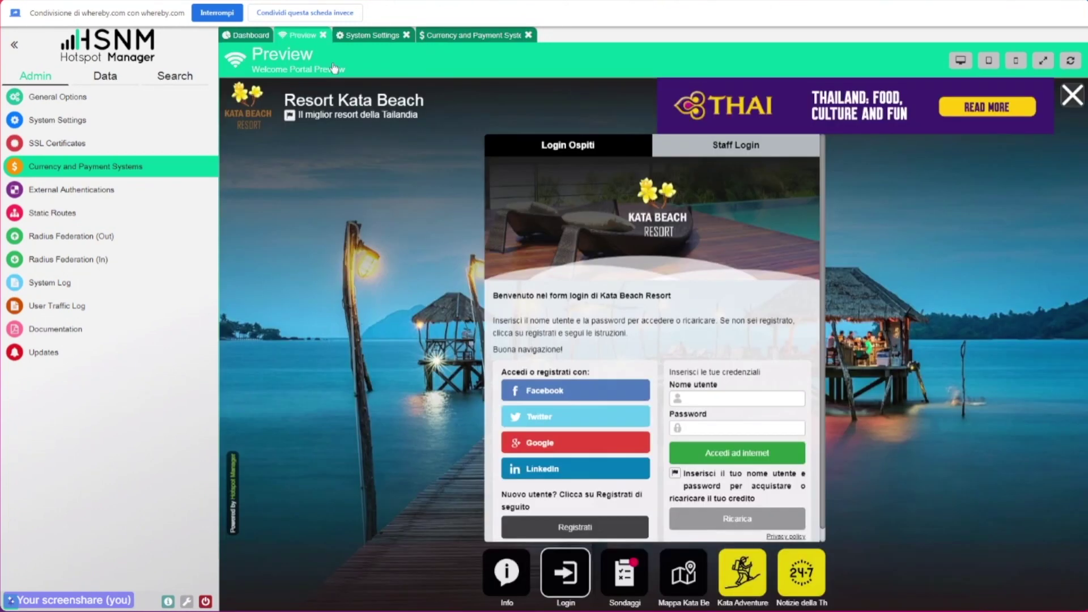
left_click(692, 584)
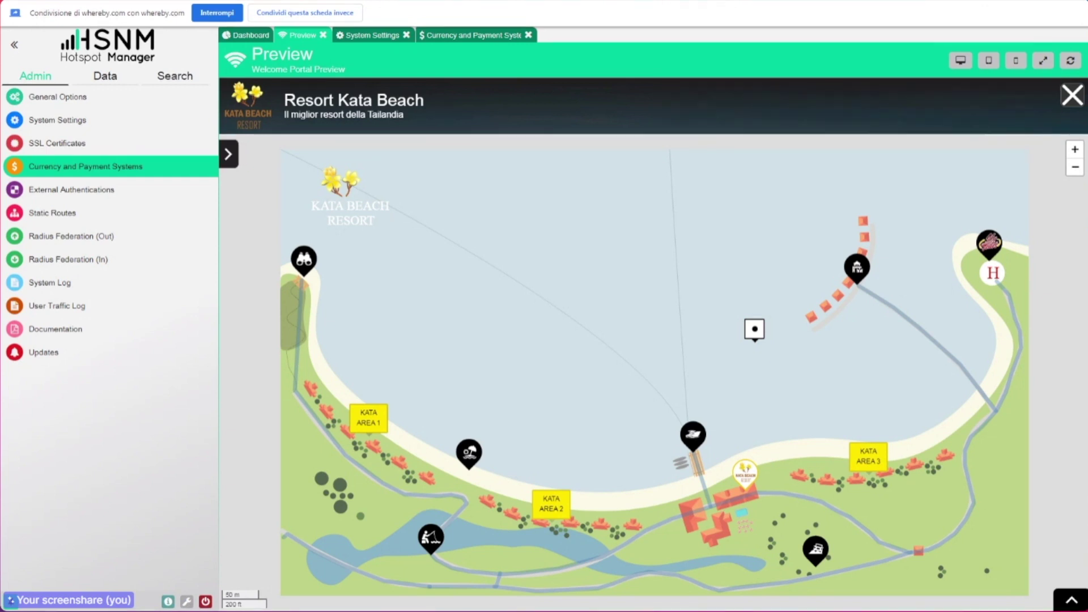
left_click(312, 269)
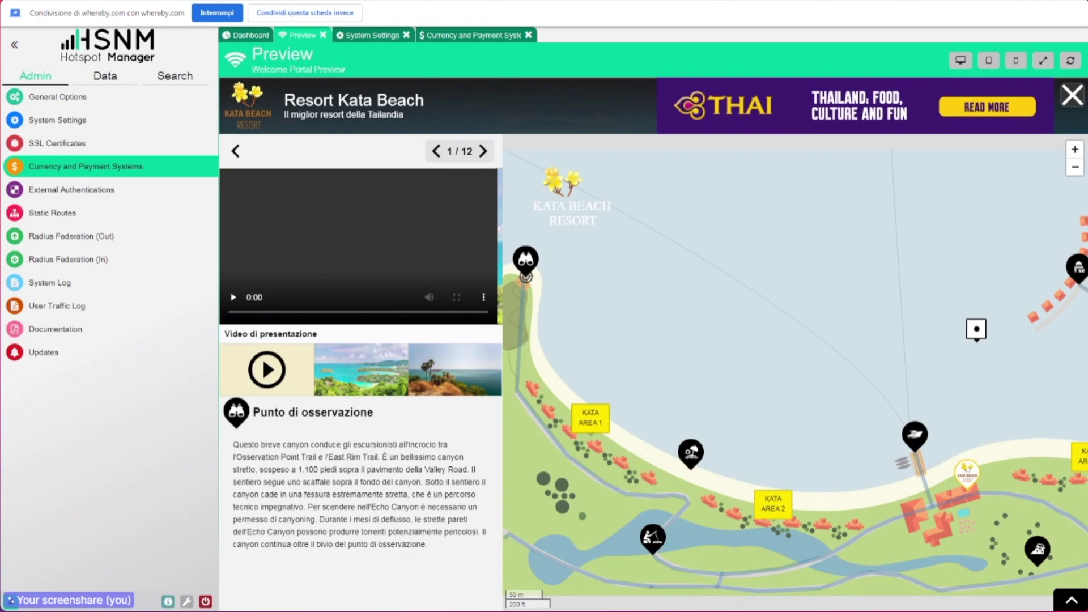
left_click(237, 153)
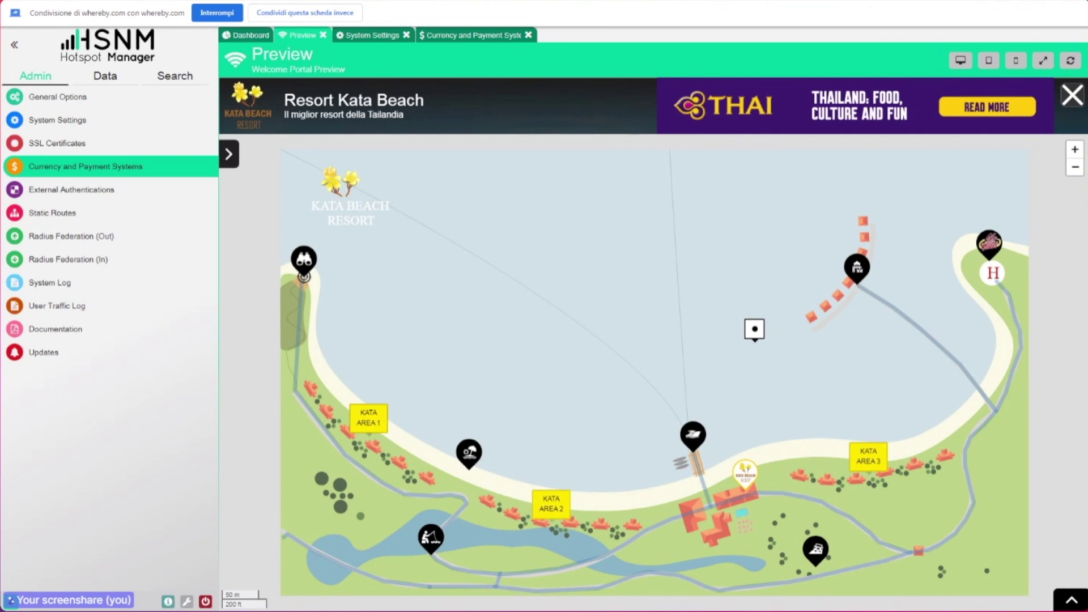
Step: Toggle the sidebar from Data back to Admin, then close the Preview, System Settings and payment tabs
left_click(106, 75)
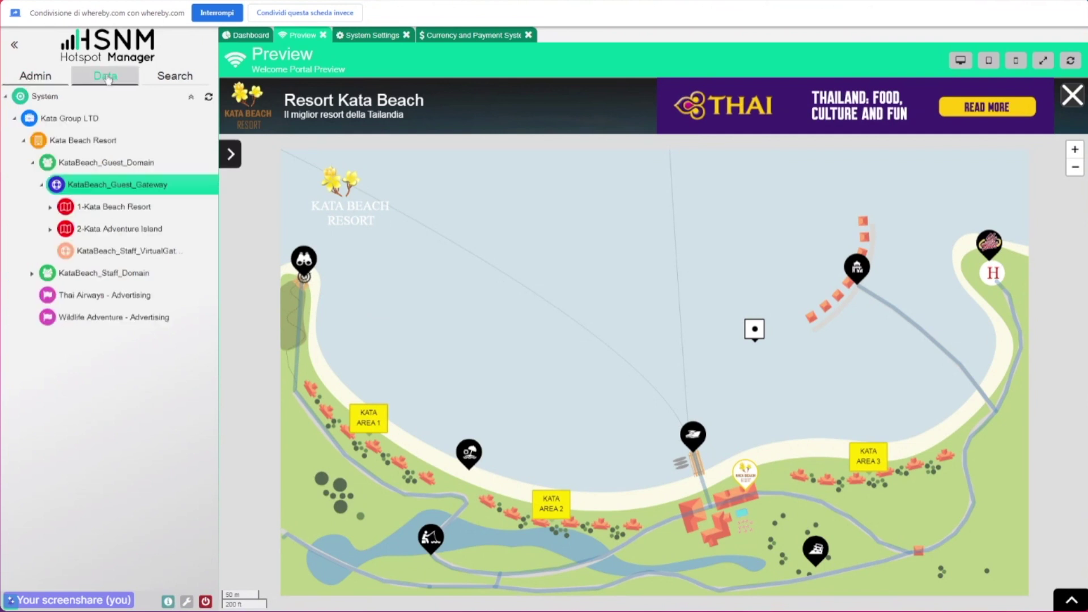
left_click(48, 81)
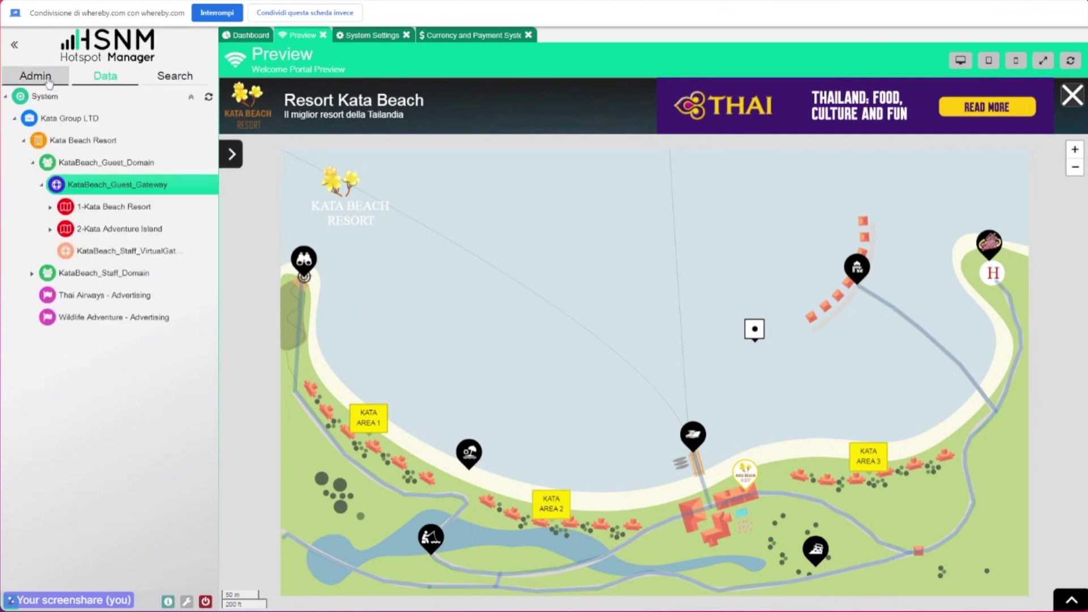
left_click(323, 36)
left_click(348, 36)
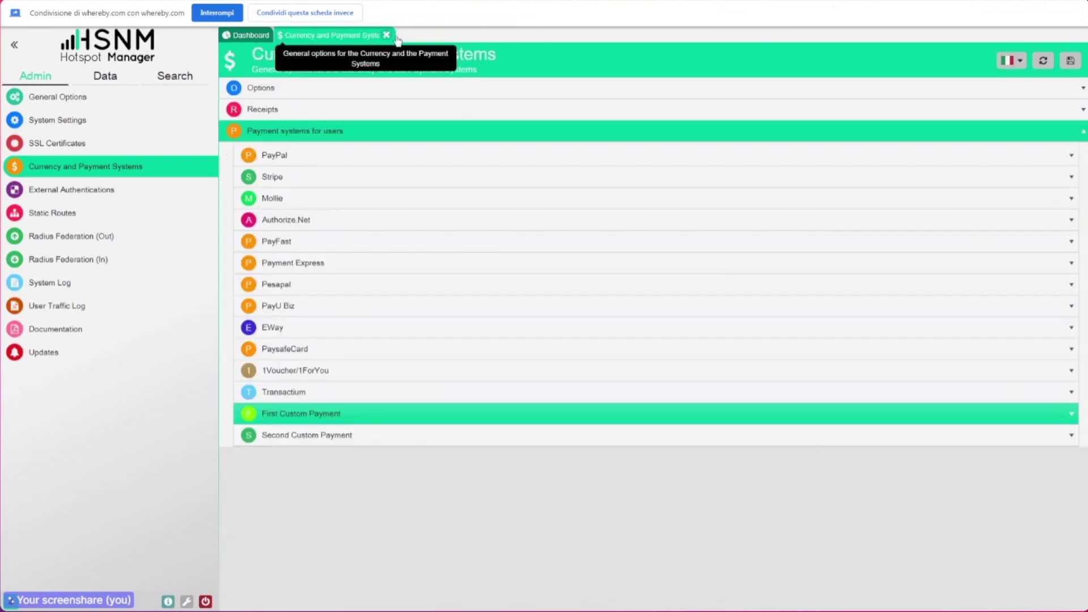
left_click(387, 36)
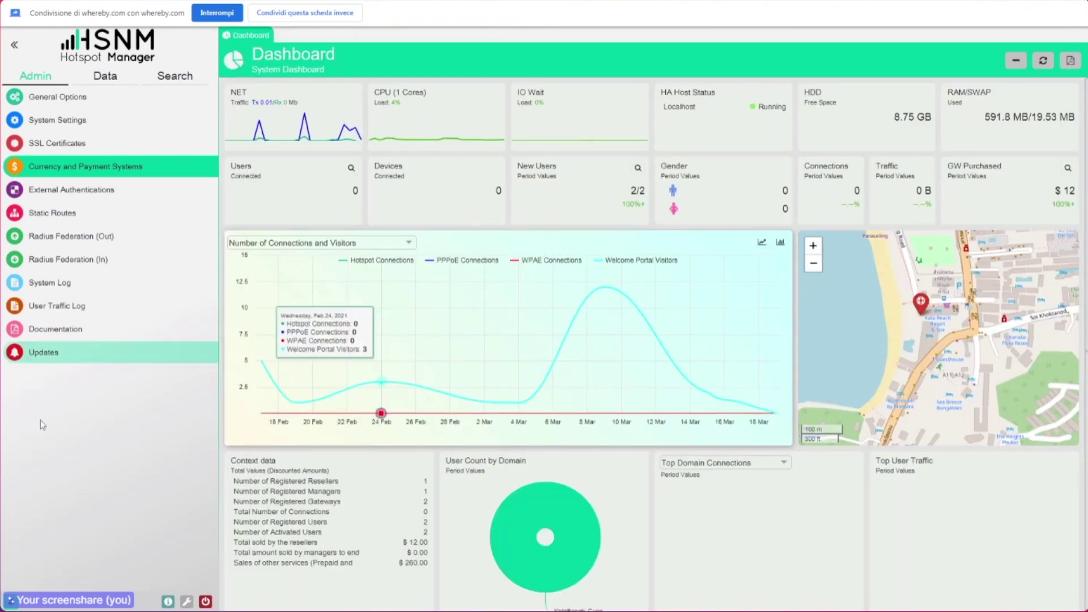